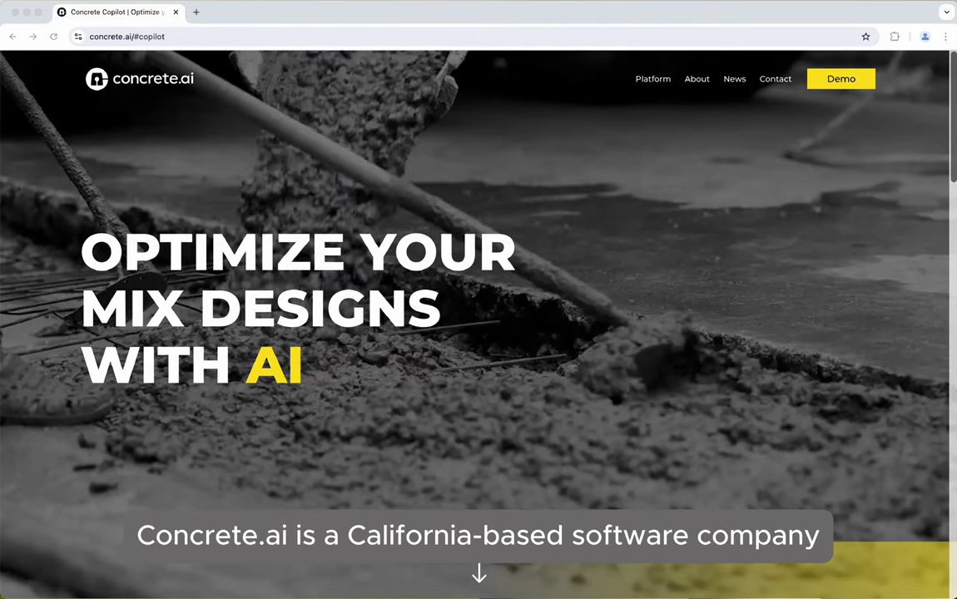
Scroll through the concrete.ai Copilot section to the benefits row and cost, data and carbon statistics
left_click(479, 573)
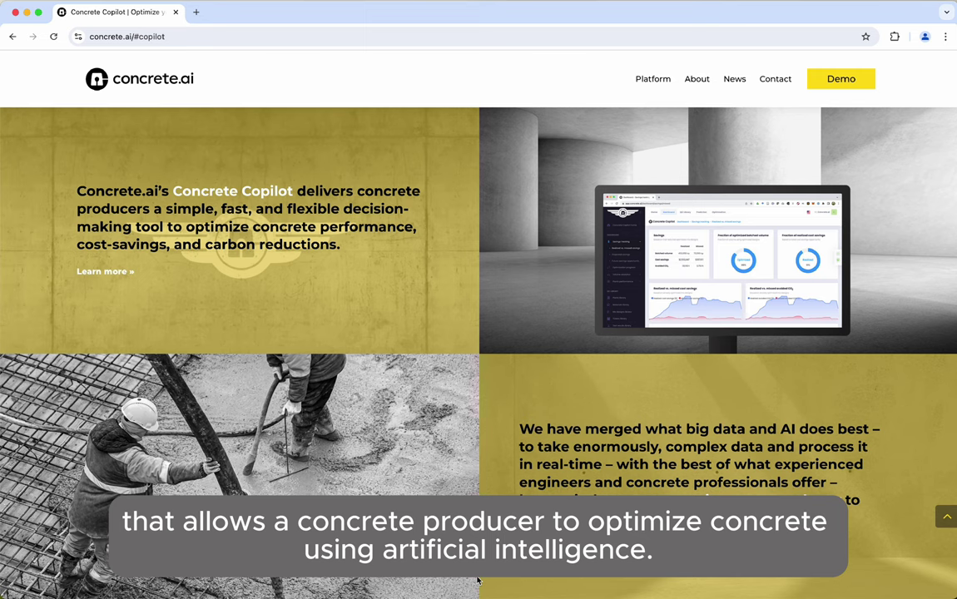
scroll(479, 580, "down", 3)
scroll(478, 580, "down", 5)
scroll(476, 580, "down", 3)
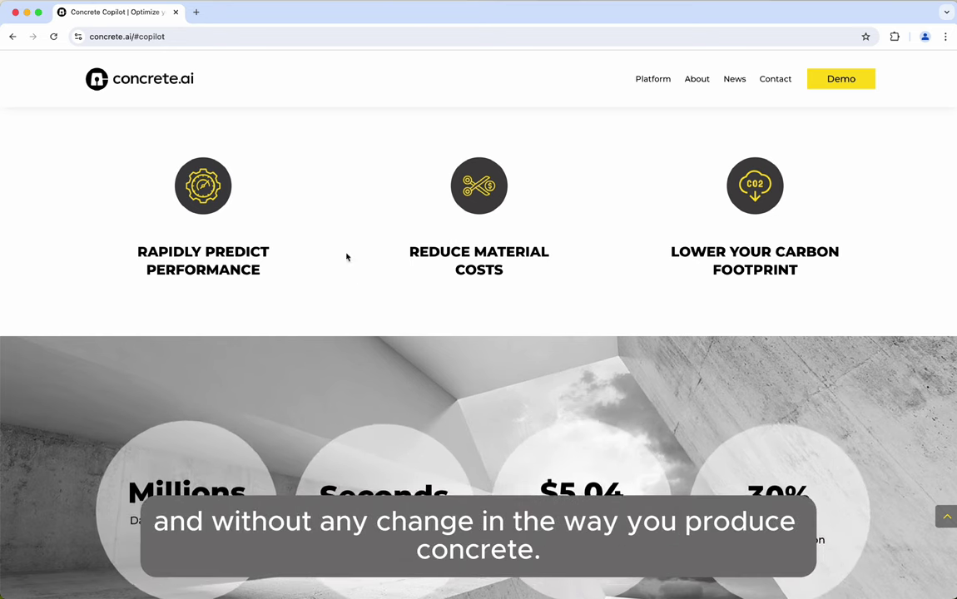
Open app.concrete.ai in a new tab, sign in, and reach the Westwood (AI001) plant page
left_click(196, 12)
type("app.concrete.ai")
key("Return")
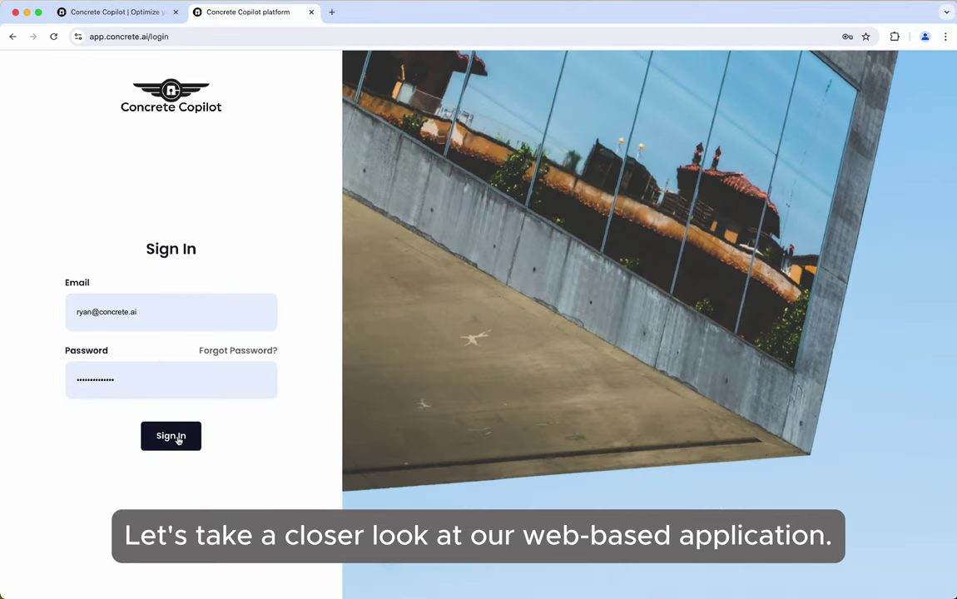
left_click(175, 437)
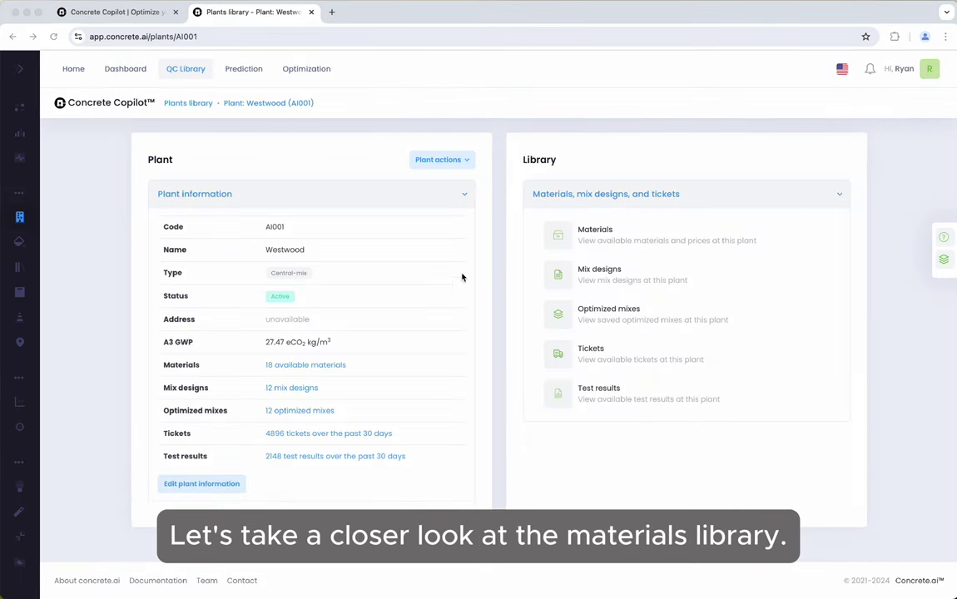
right_click(312, 367)
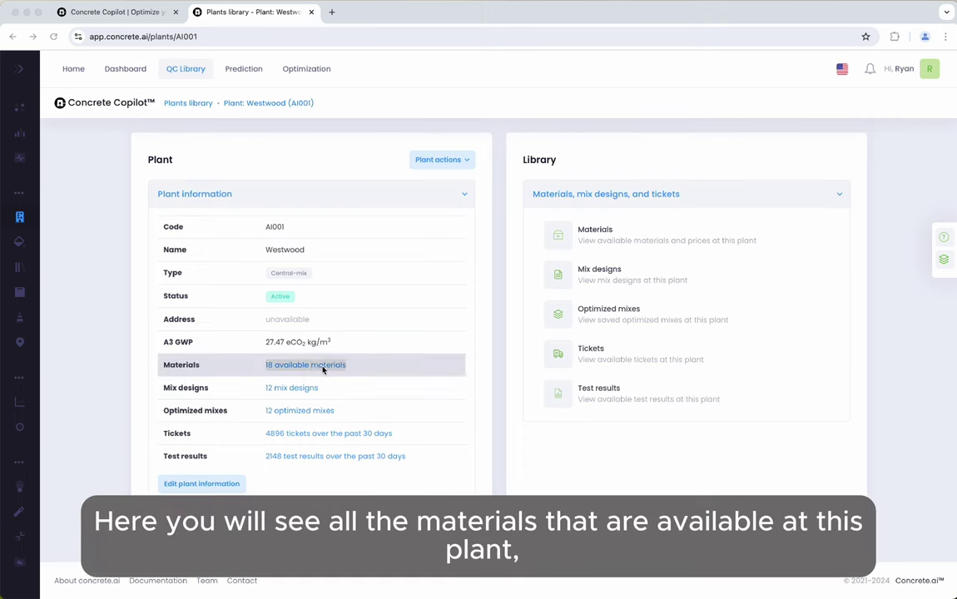
Open Westwood's 18 available materials in a new tab and browse the materials library
left_click(325, 372)
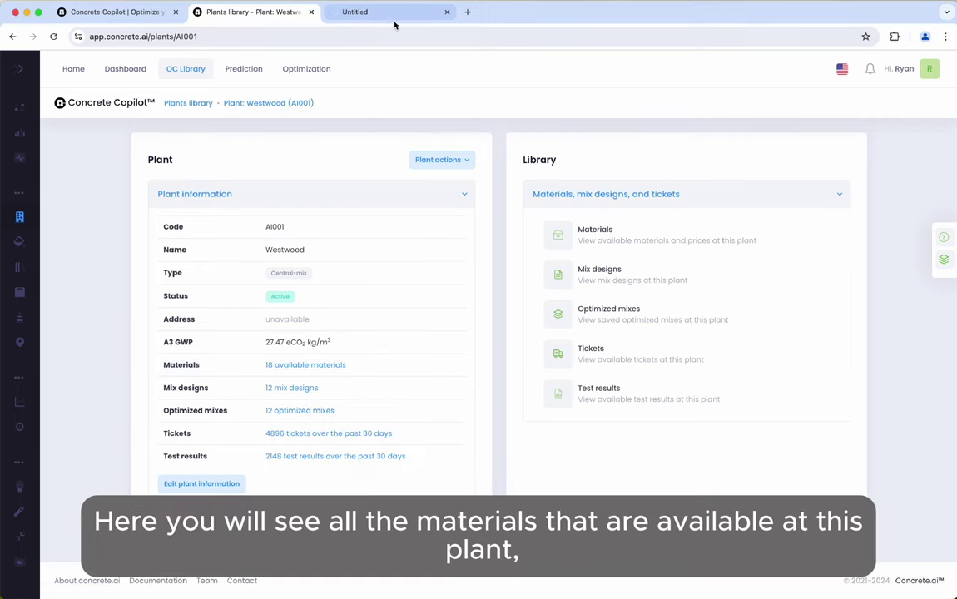
left_click(389, 11)
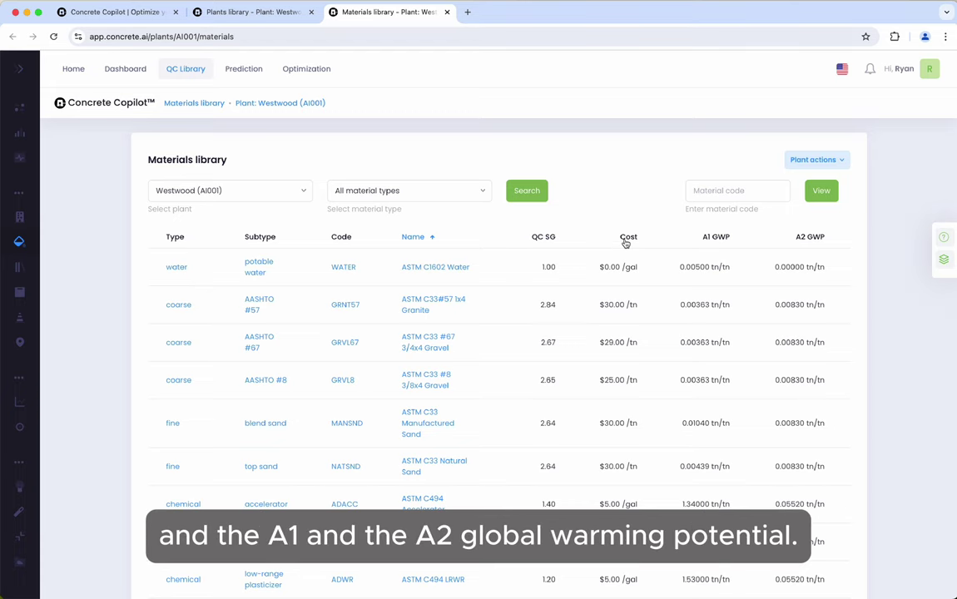
scroll(625, 242, "down", 2)
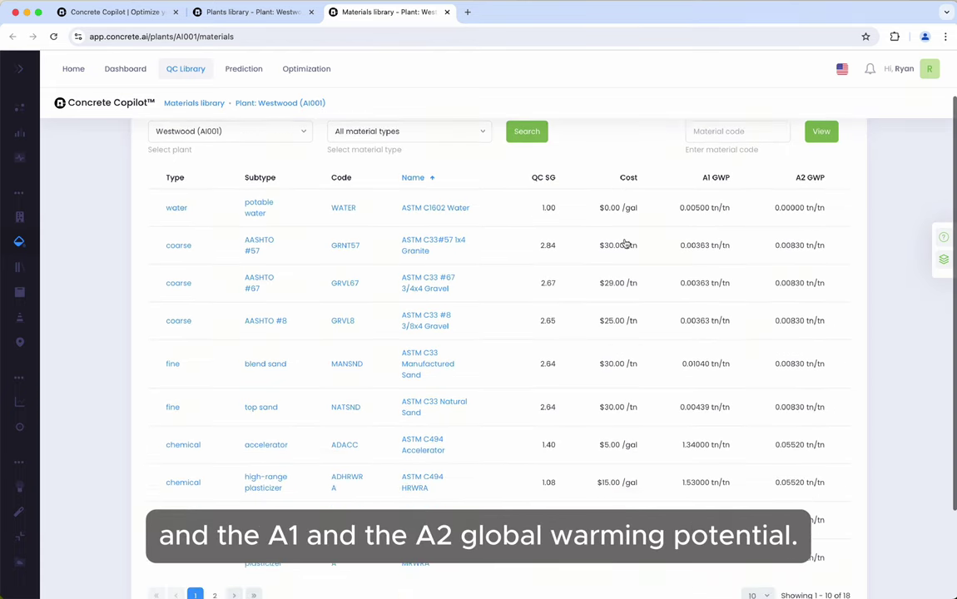
scroll(625, 242, "up", 2)
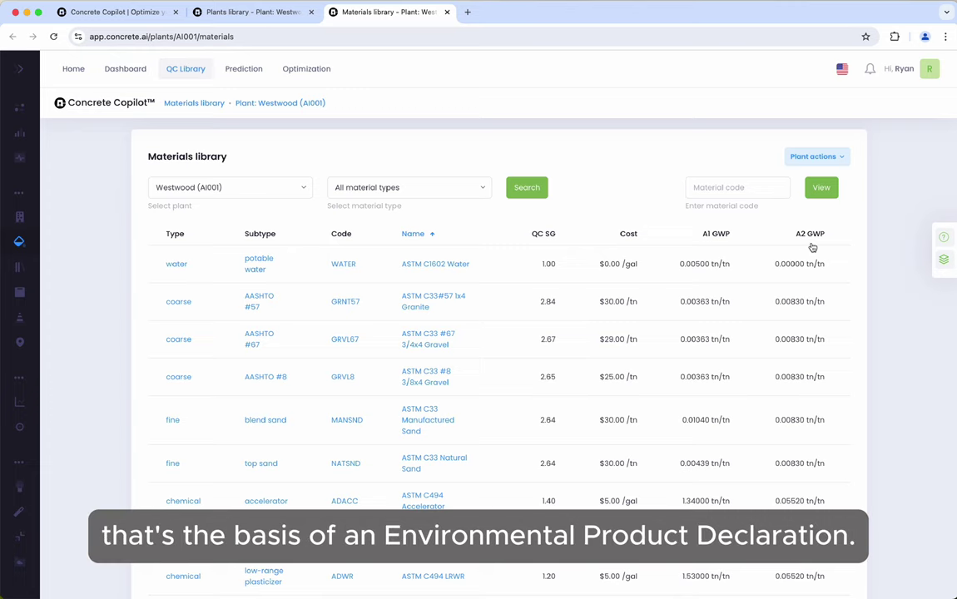
Open ASTM C33 #67 3/4x4 Gravel and review its general information, availability and sieve chart
left_click(440, 342)
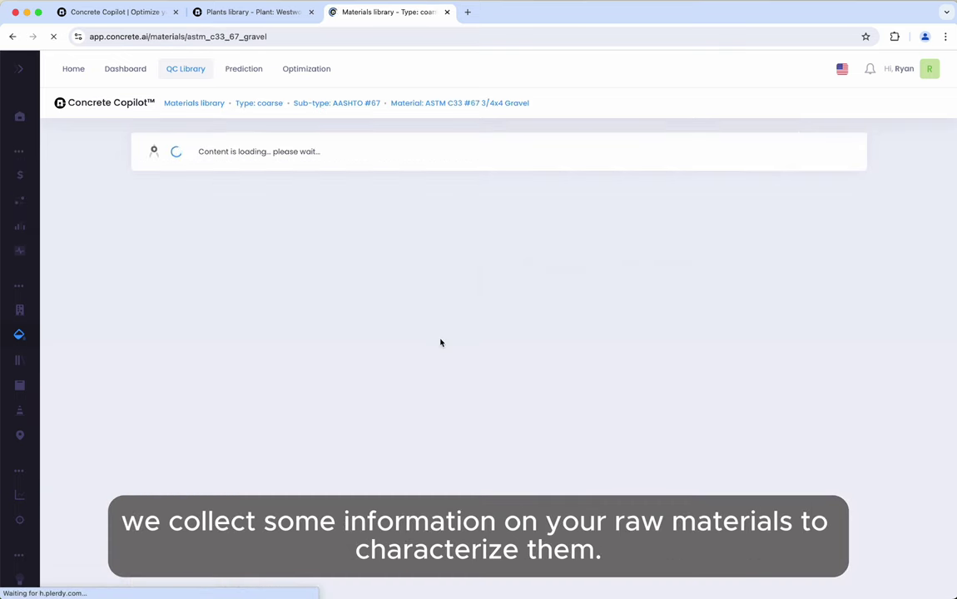
scroll(440, 342, "down", 3)
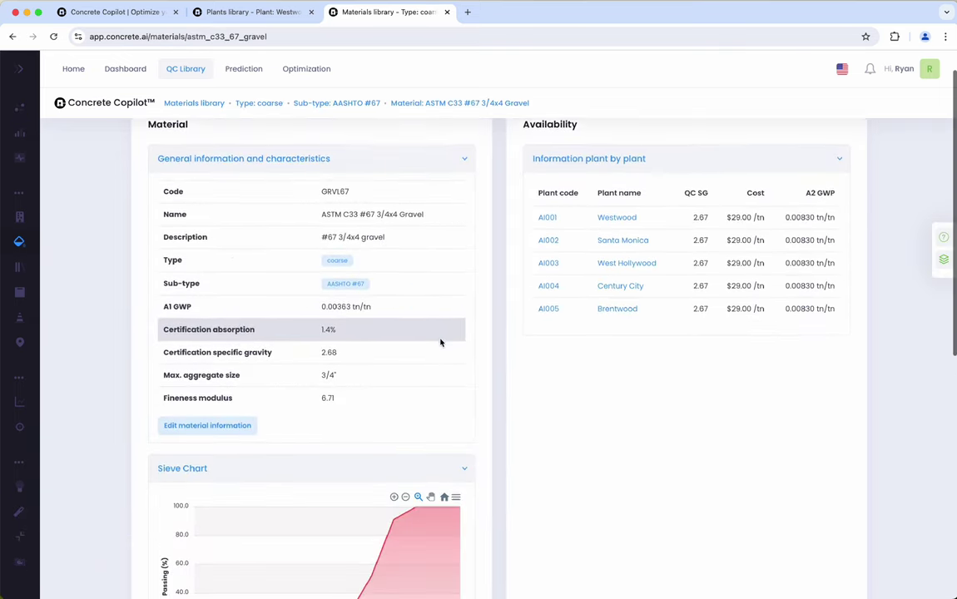
scroll(441, 342, "down", 3)
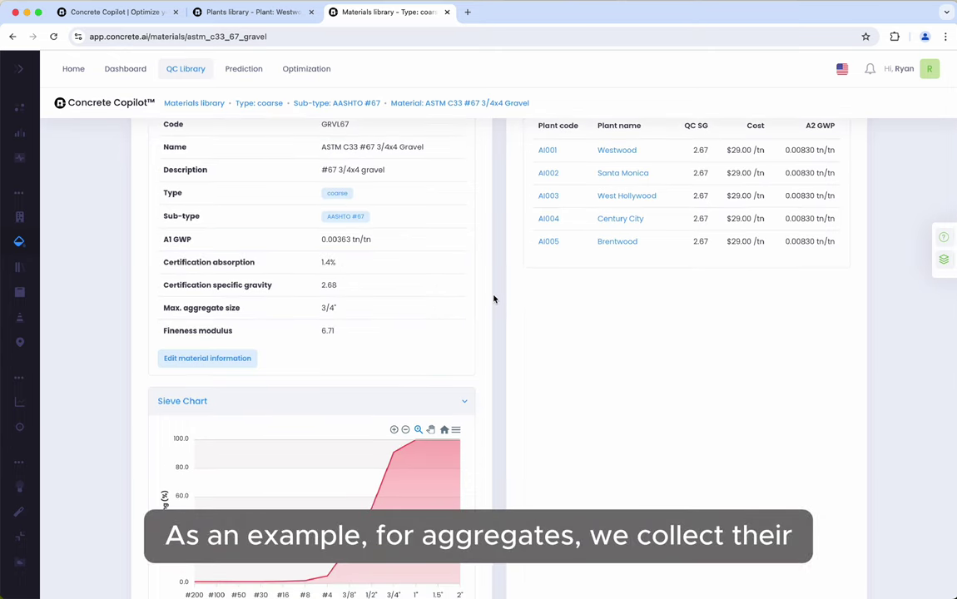
scroll(491, 278, "down", 1)
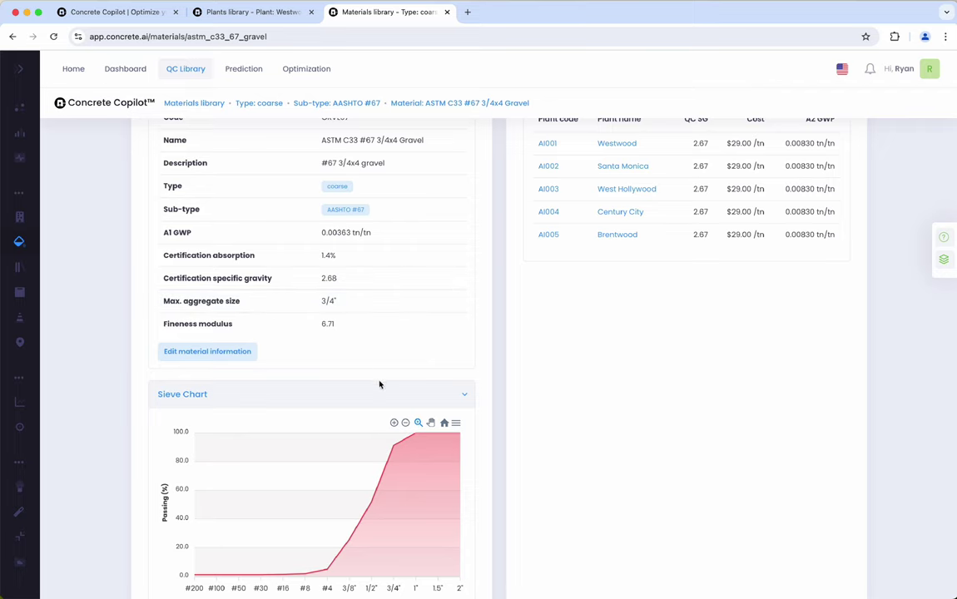
scroll(380, 384, "down", 2)
scroll(373, 396, "down", 3)
scroll(374, 396, "up", 4)
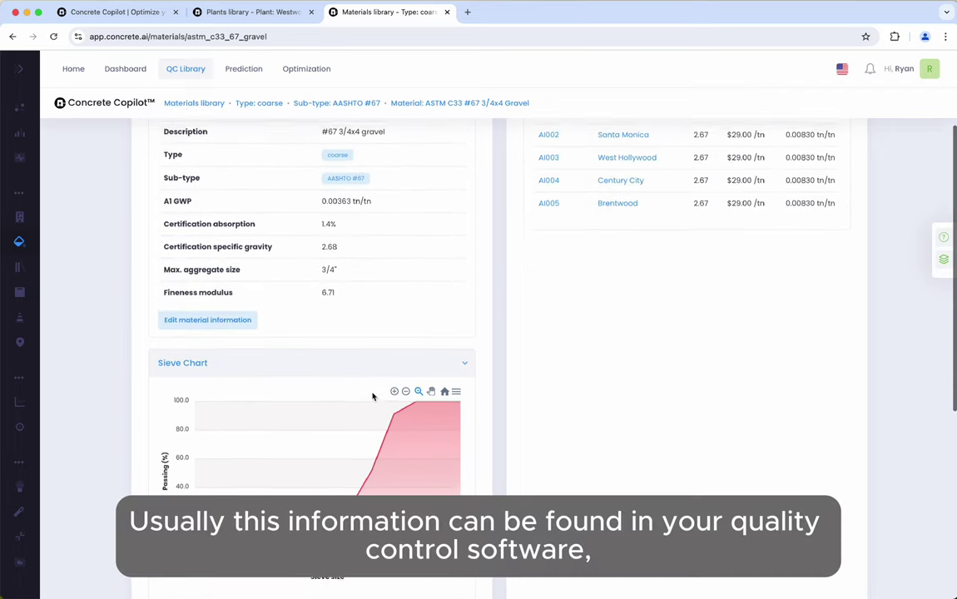
scroll(373, 396, "up", 3)
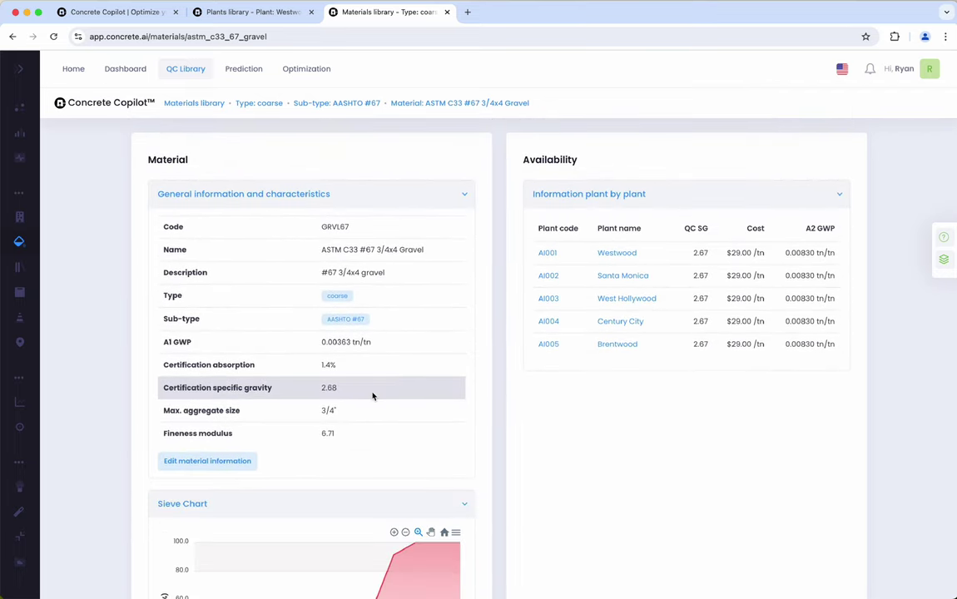
Close the gravel tab, filter Westwood's 12 mix designs to active reference mixes, and open MX007
left_click(446, 11)
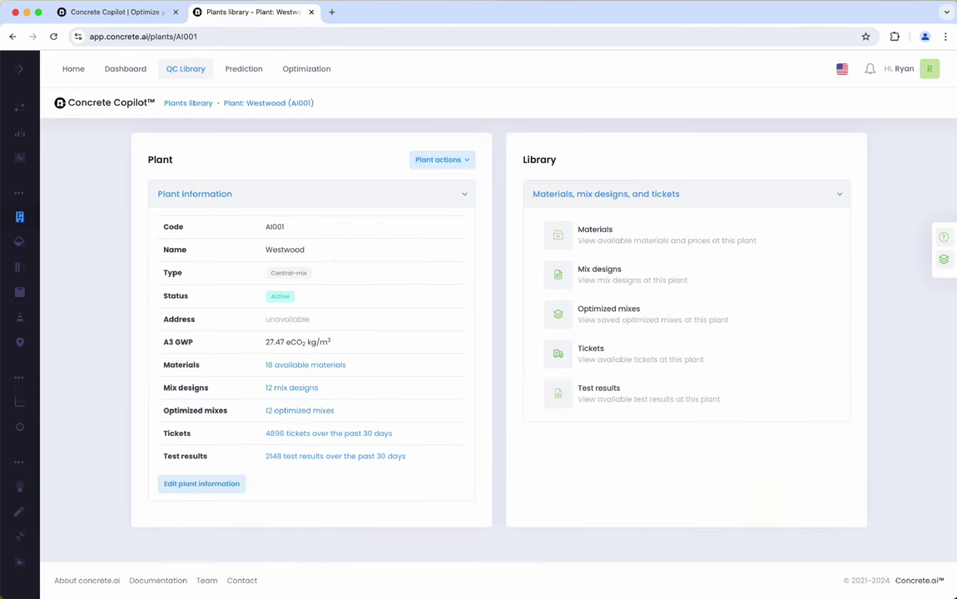
left_click(304, 389)
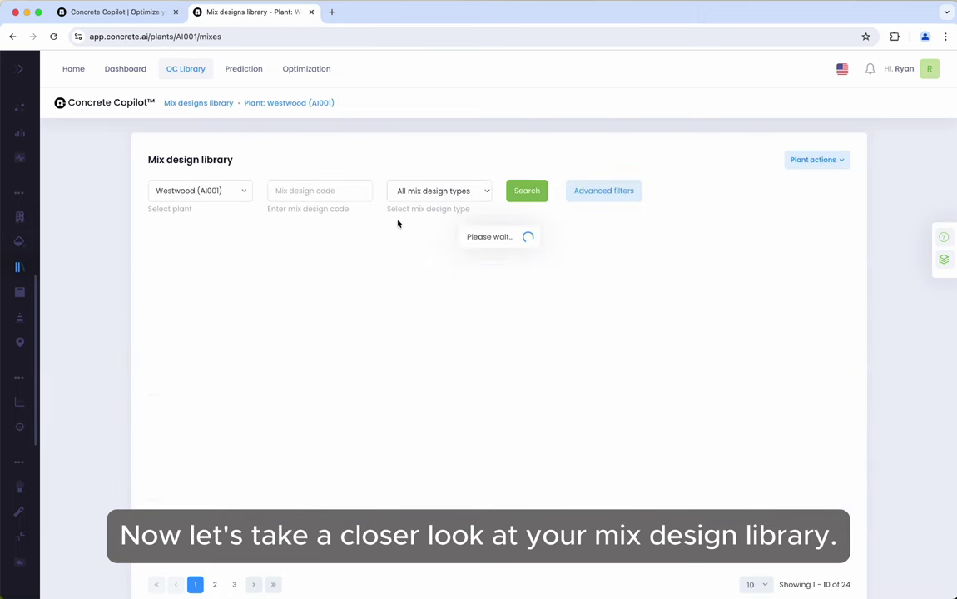
left_click(403, 191)
left_click(408, 229)
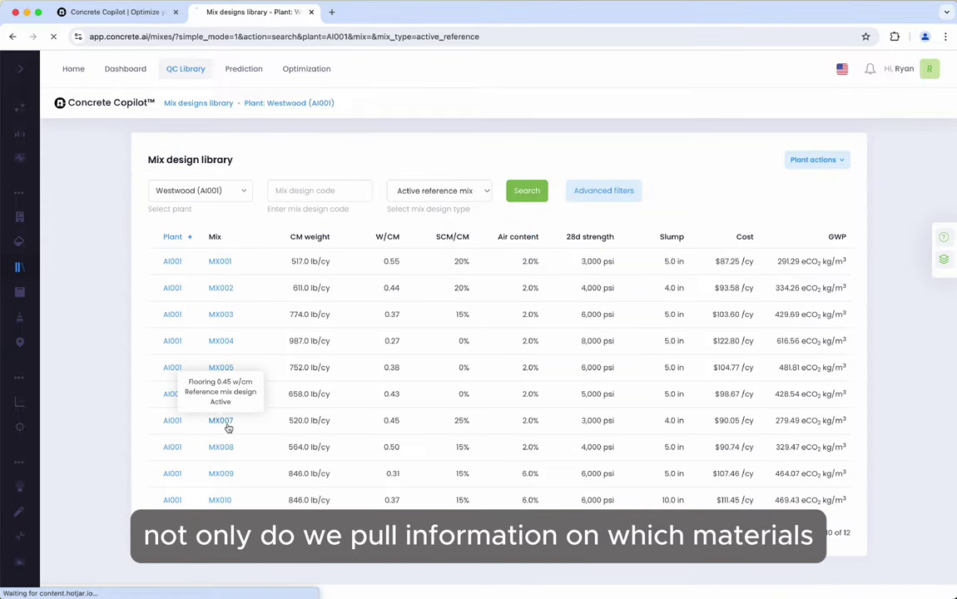
left_click(223, 423)
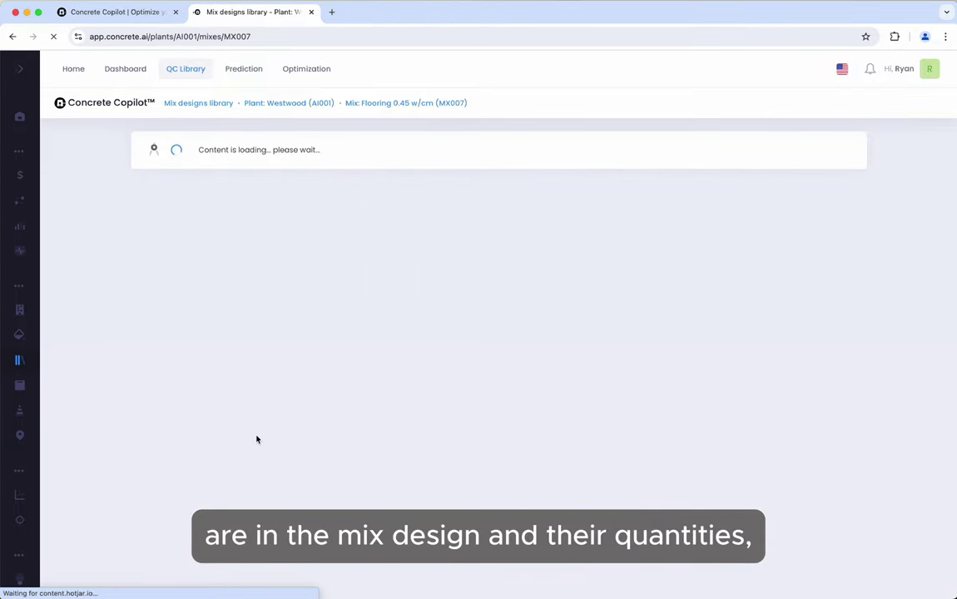
Review MX007 Flooring 0.45 w/cm's optimized status, constituents, and cost, GWP and strength constraints
scroll(257, 438, "down", 4)
scroll(256, 438, "down", 3)
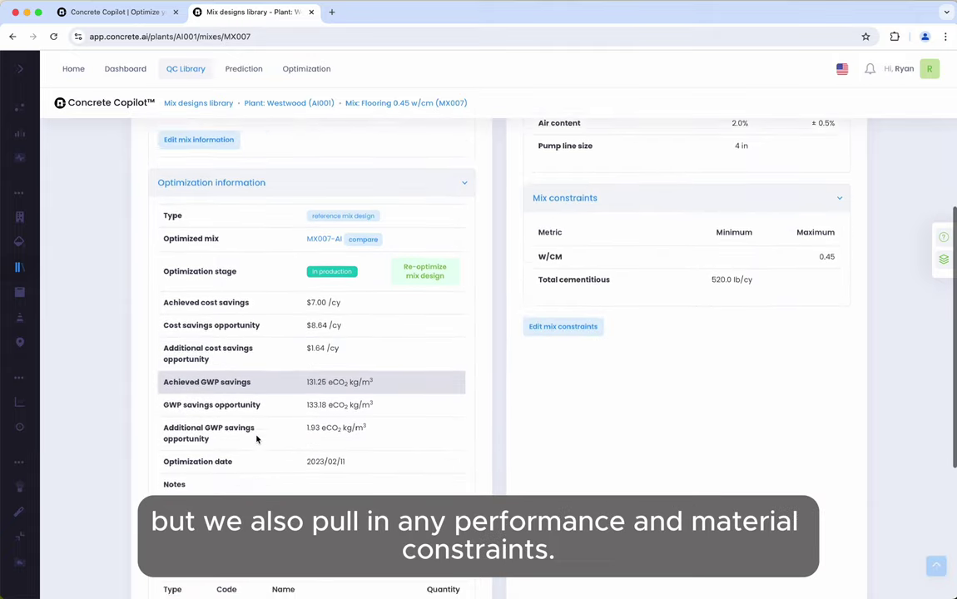
scroll(257, 438, "down", 4)
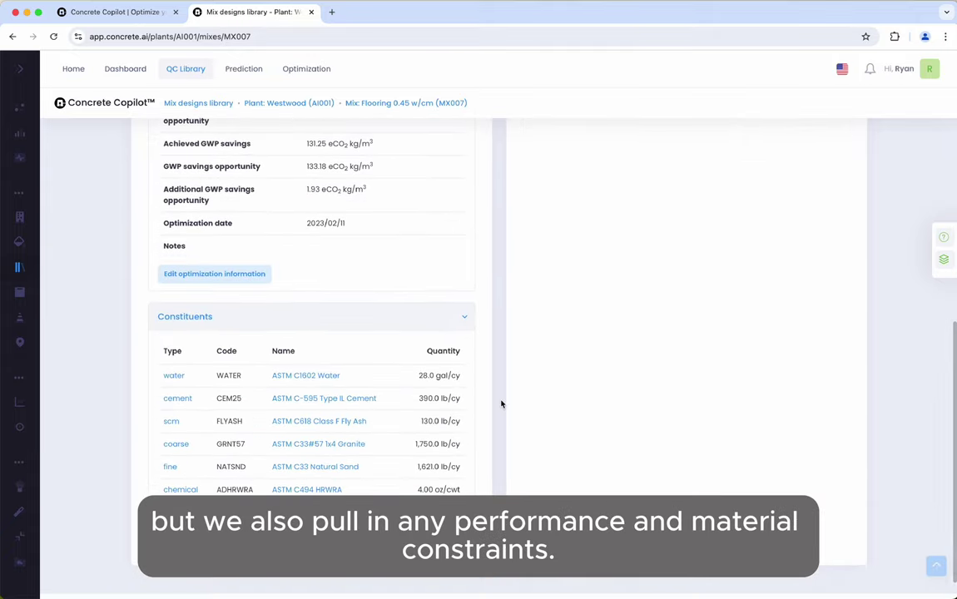
scroll(513, 401, "up", 2)
scroll(513, 401, "up", 4)
scroll(513, 402, "up", 3)
scroll(576, 324, "up", 3)
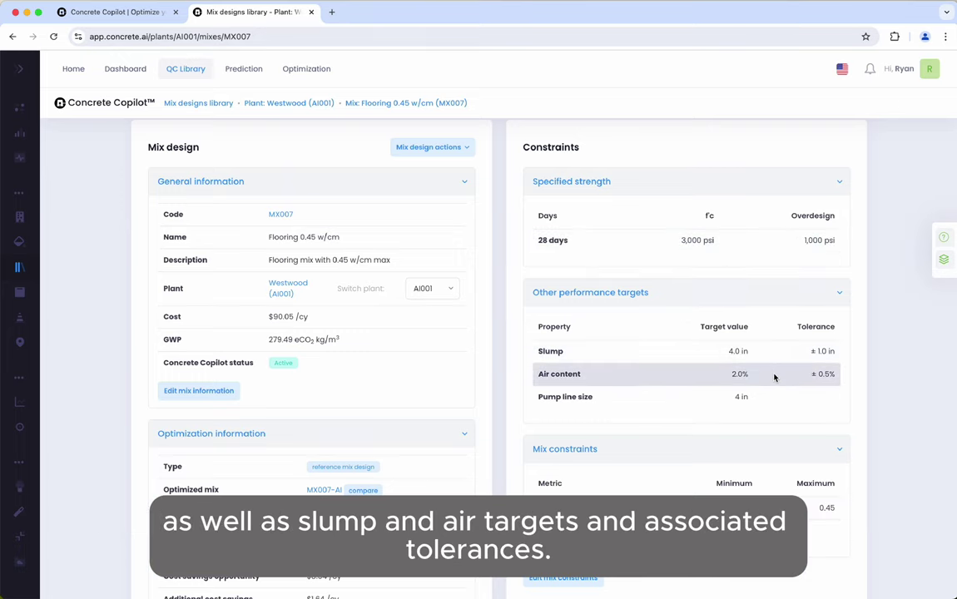
scroll(774, 377, "down", 1)
scroll(774, 377, "down", 1)
scroll(774, 377, "down", 1)
scroll(774, 377, "down", 1)
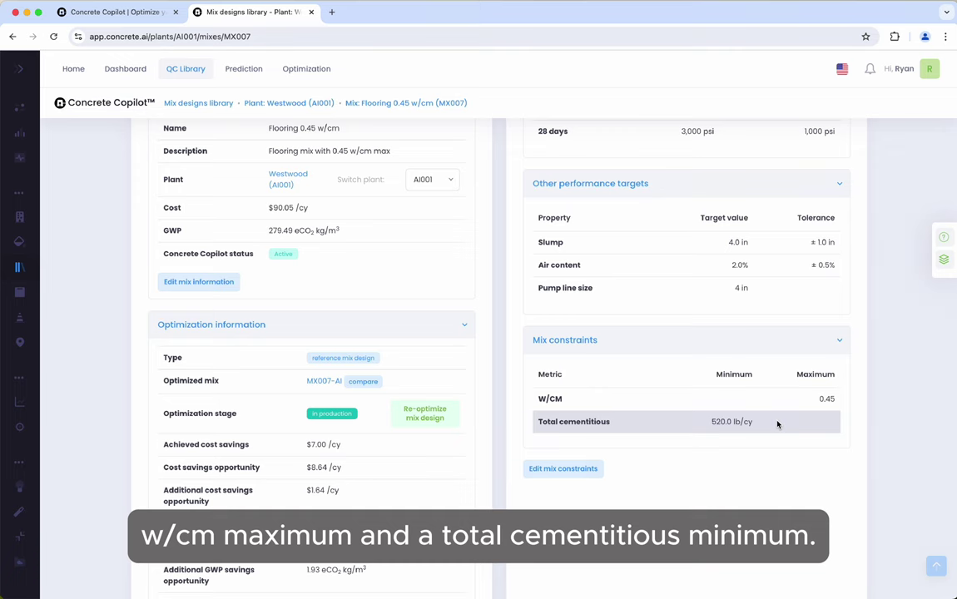
scroll(778, 425, "up", 3)
scroll(777, 424, "up", 2)
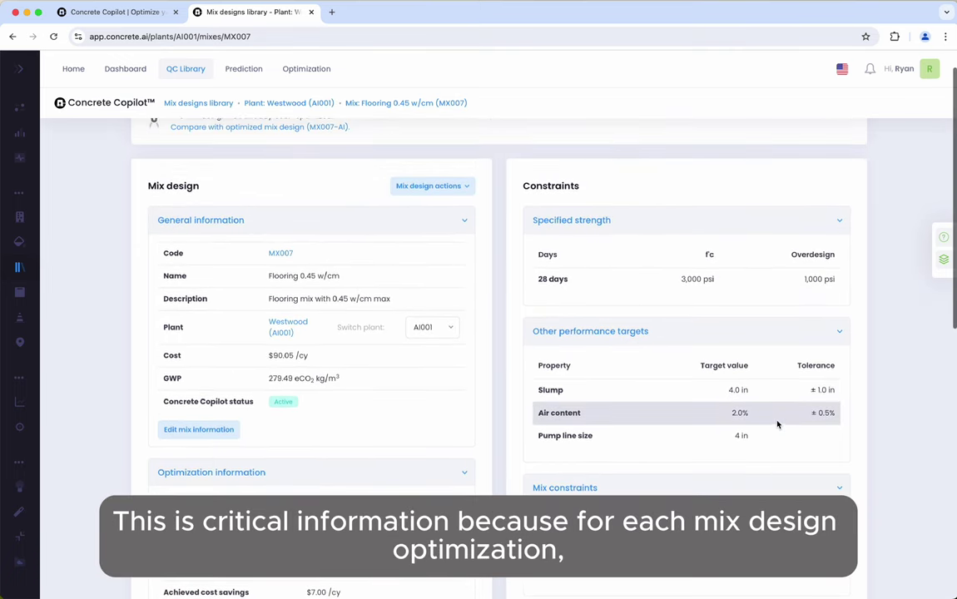
scroll(777, 424, "up", 1)
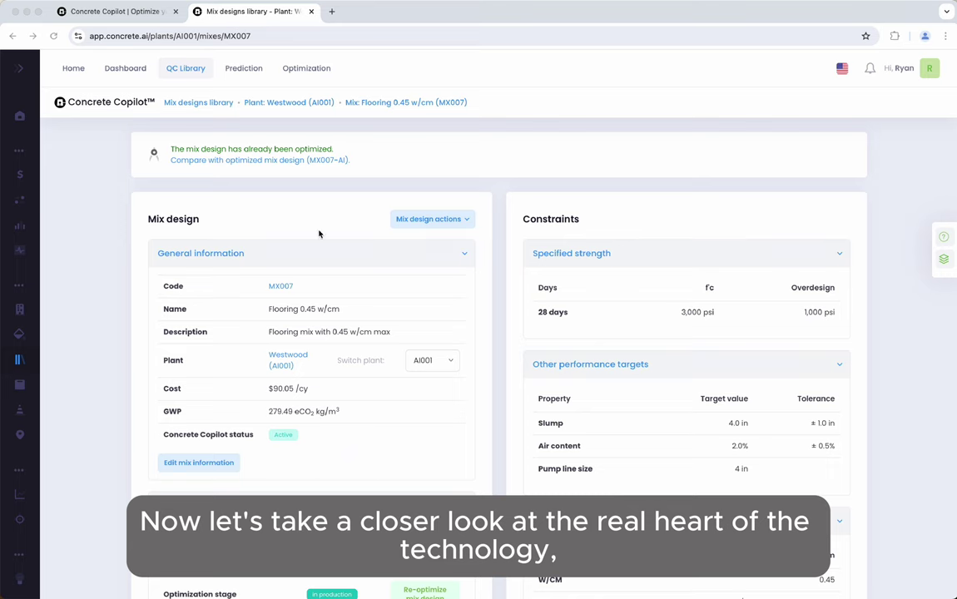
Run Predict performance on mix MX007 and view its strength-gain curve
left_click(428, 218)
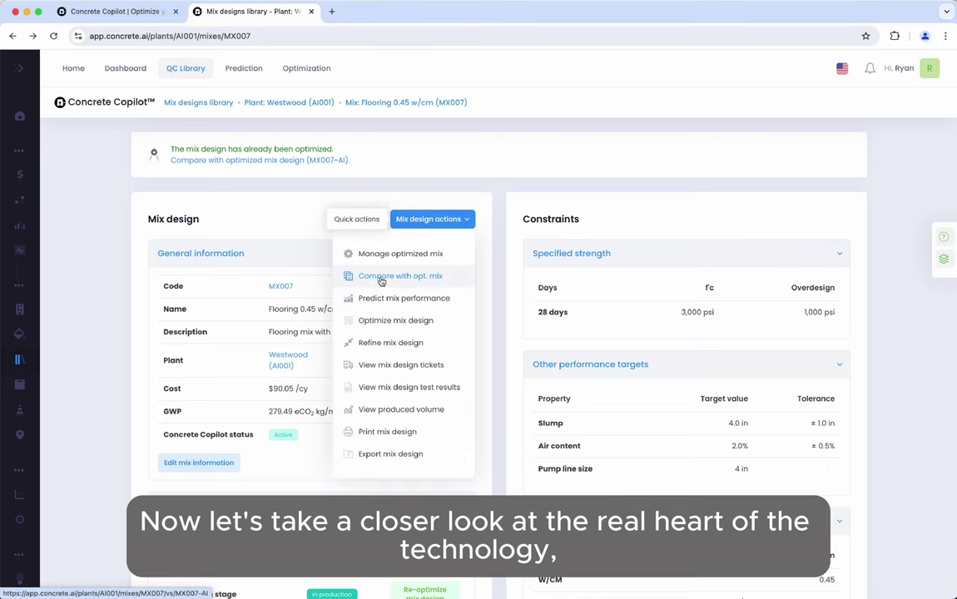
left_click(377, 298)
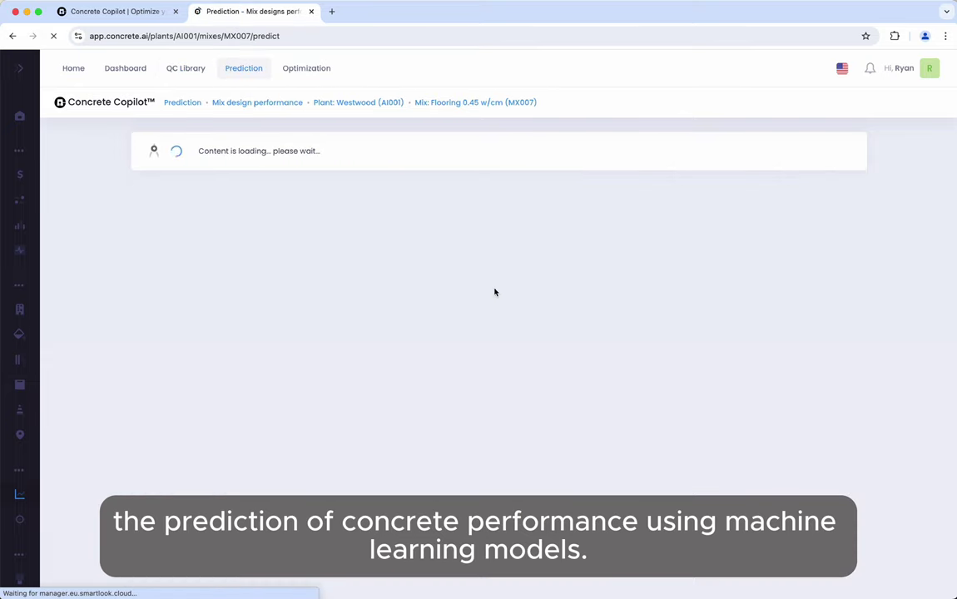
scroll(494, 293, "down", 1)
scroll(495, 292, "down", 3)
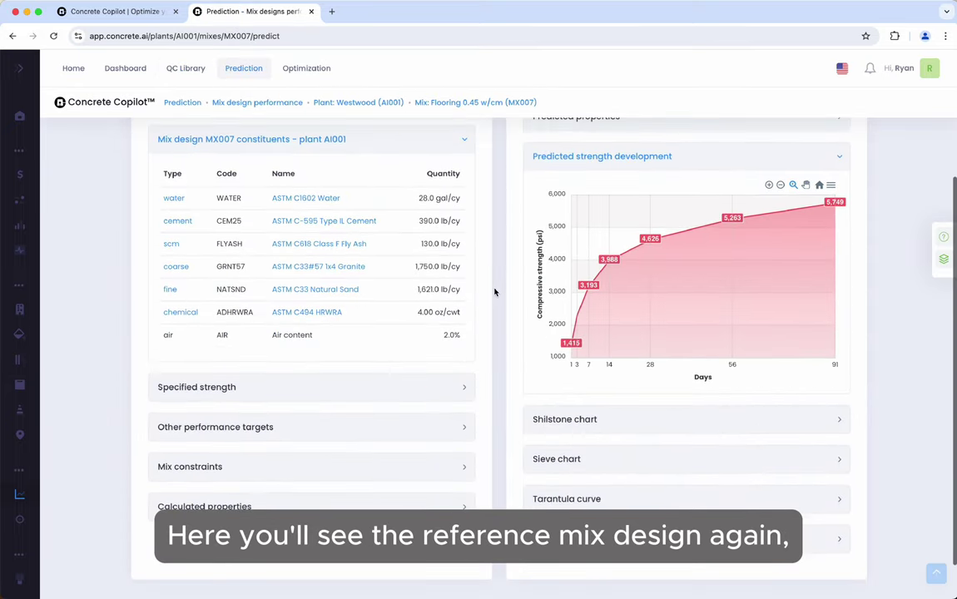
scroll(494, 292, "down", 1)
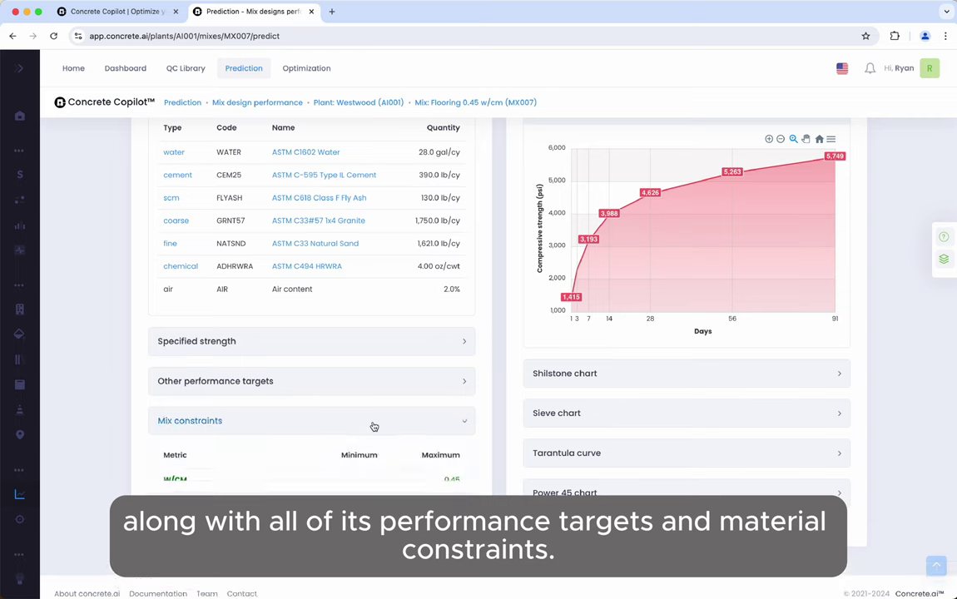
Expand the Other performance targets, Specified strength and Calculated properties tables and review them
left_click(332, 385)
left_click(323, 348)
scroll(468, 430, "down", 3)
scroll(487, 432, "down", 2)
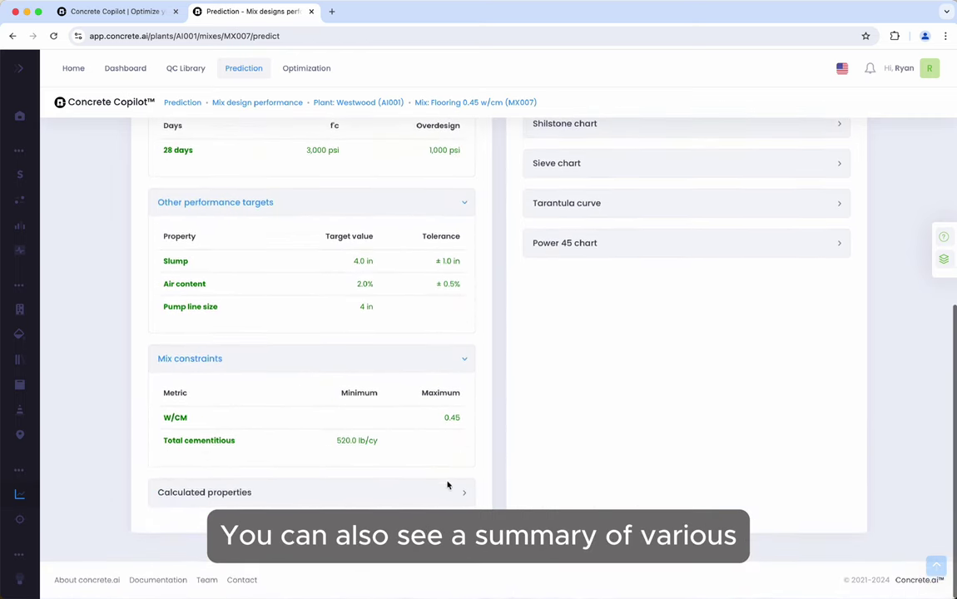
left_click(439, 491)
scroll(498, 483, "down", 3)
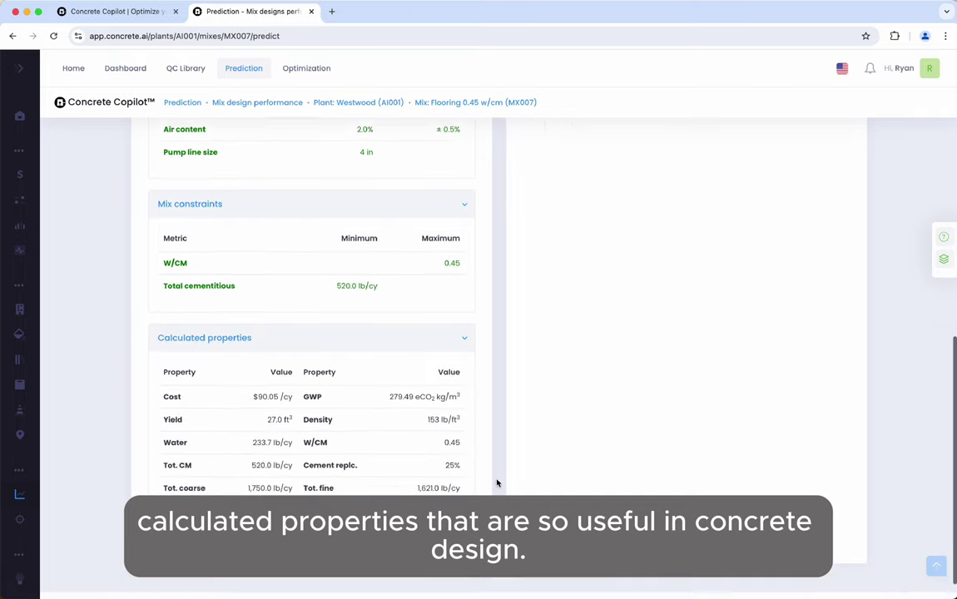
scroll(498, 482, "down", 1)
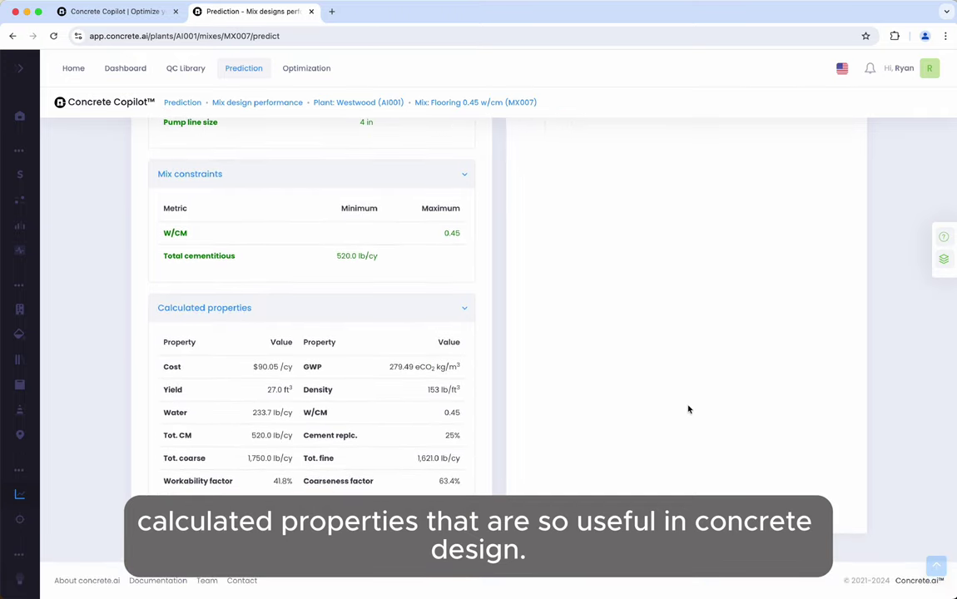
scroll(684, 323, "up", 2)
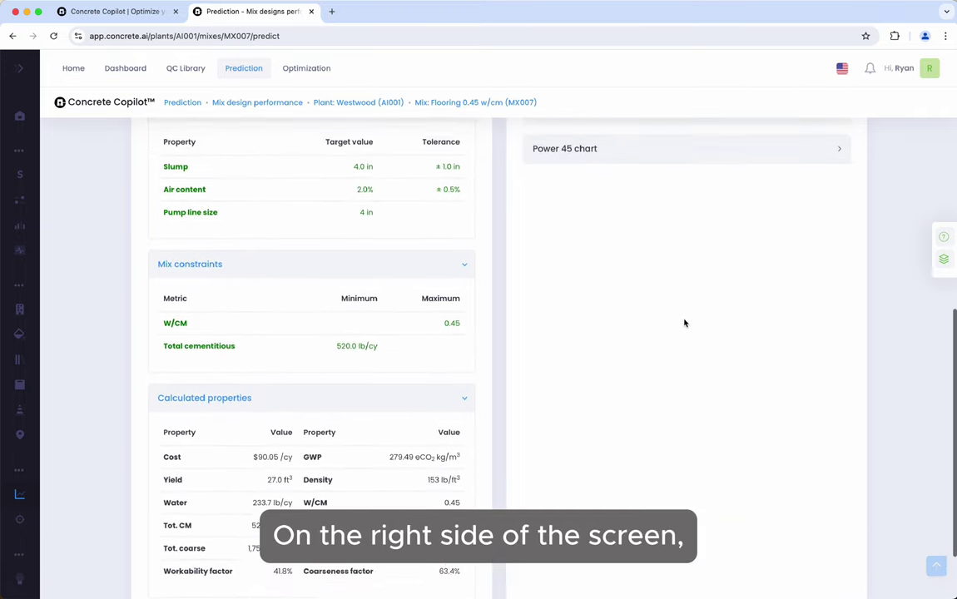
scroll(684, 323, "up", 2)
scroll(684, 325, "up", 1)
scroll(684, 329, "up", 1)
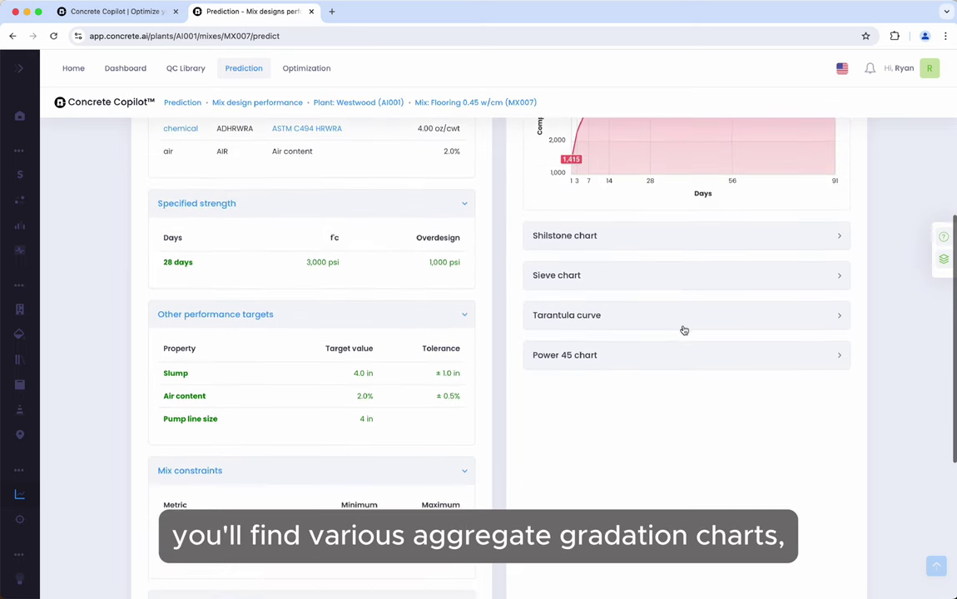
scroll(684, 329, "up", 1)
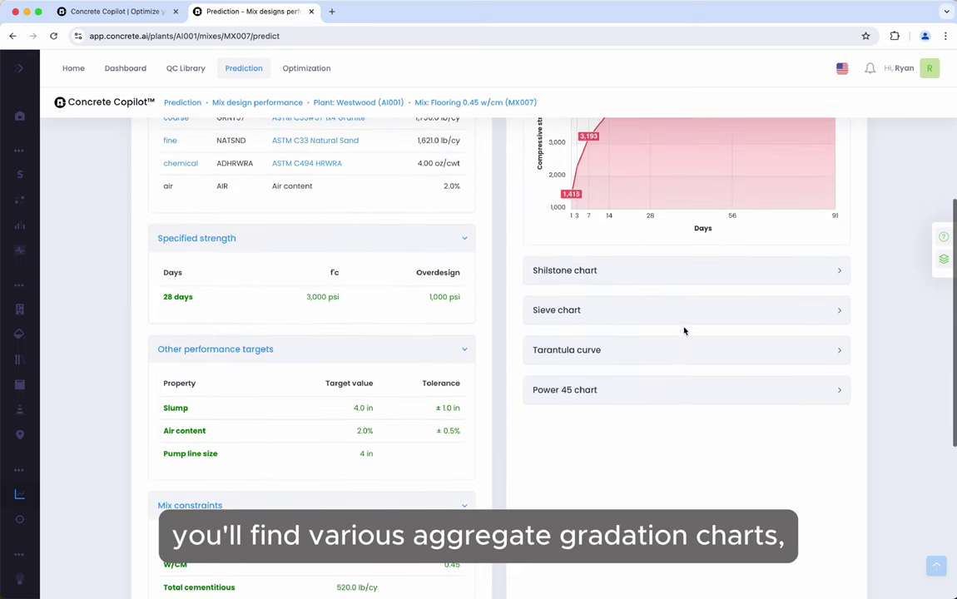
Show MX007's Tarantula curve, Sieve and Shilstone charts, then expand its predicted properties table
left_click(601, 357)
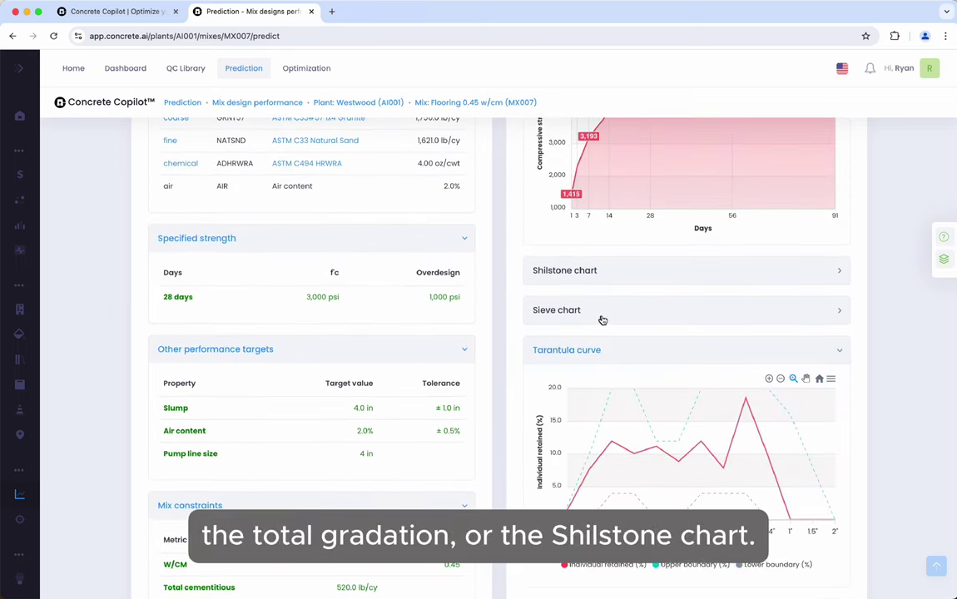
left_click(604, 320)
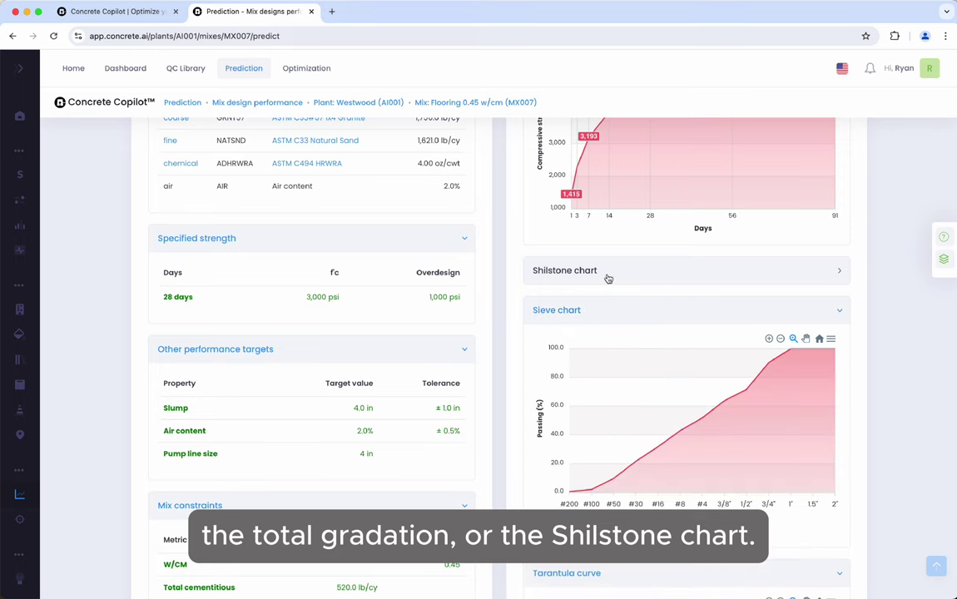
left_click(609, 279)
scroll(608, 279, "up", 3)
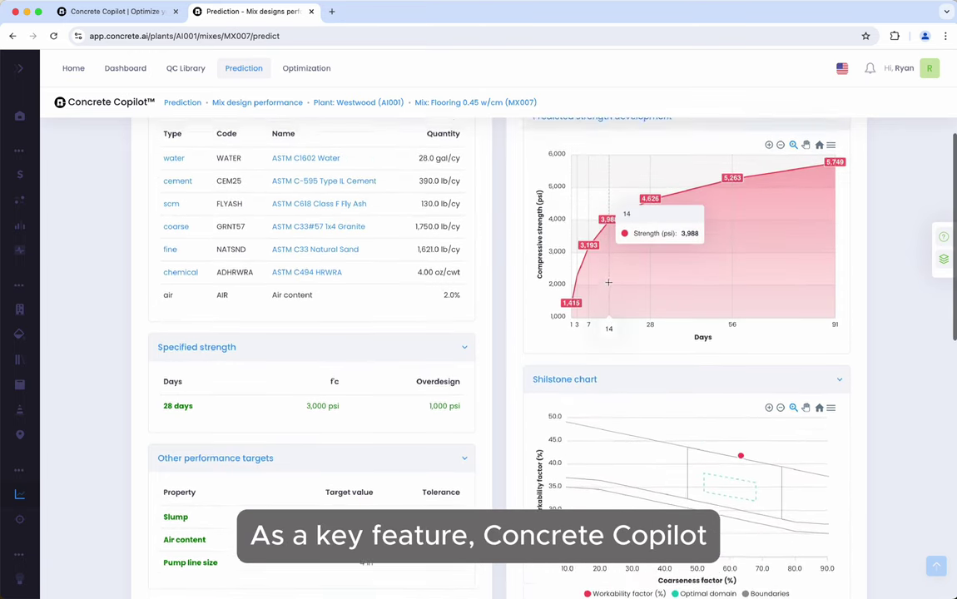
scroll(609, 282, "up", 2)
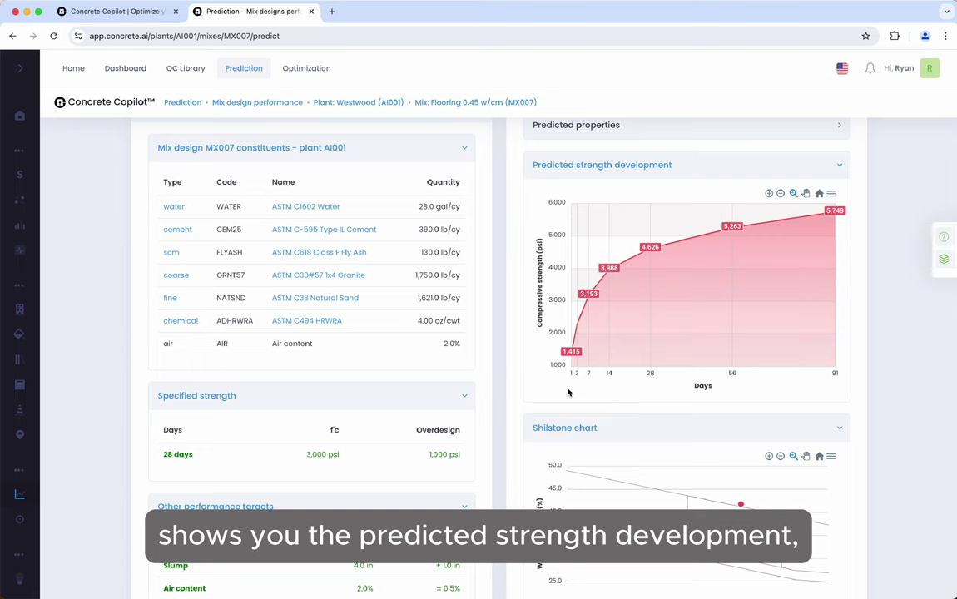
mouse_move(732, 227)
left_click(666, 129)
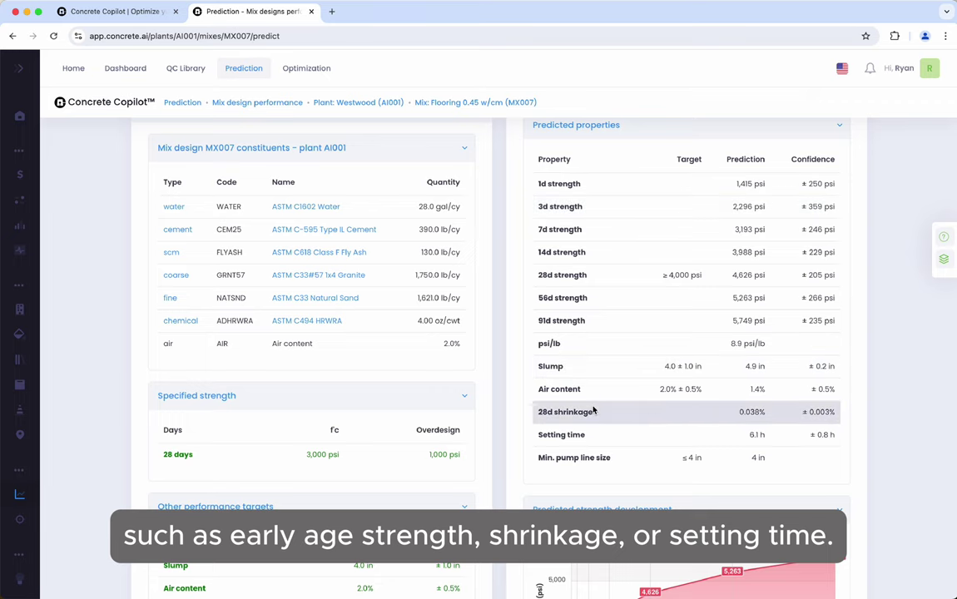
Return to the top of MX007 and bring up its mix design actions list
scroll(592, 440, "up", 2)
scroll(592, 440, "up", 3)
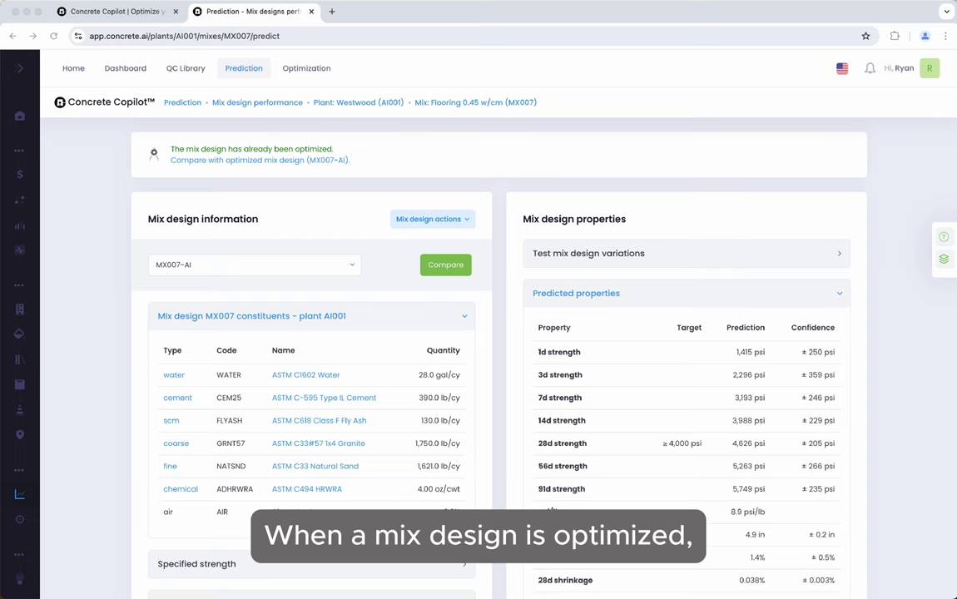
left_click(428, 219)
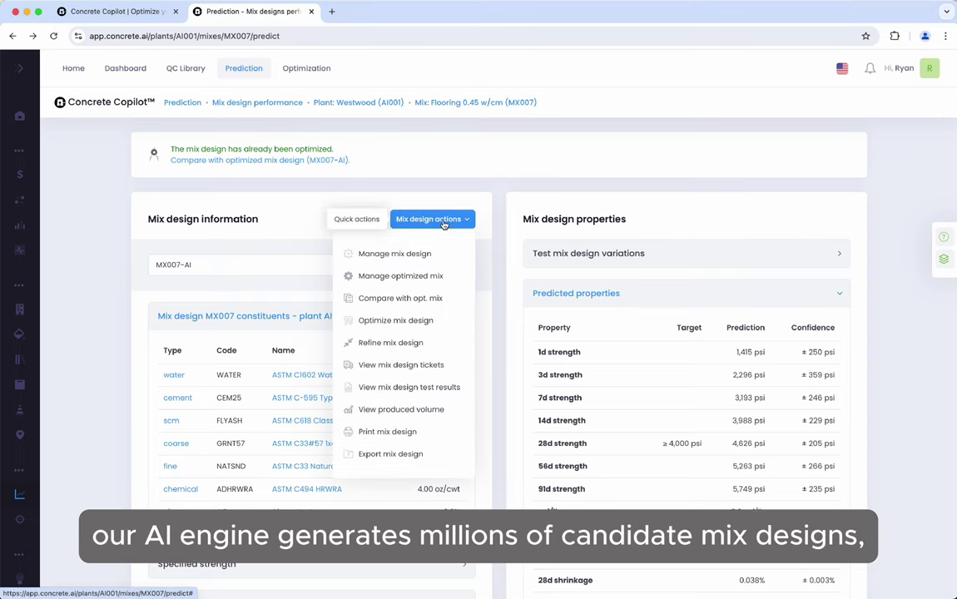
Optimize MX007 for minimum cost, producing MX007-AI saving $8.66/cy and 47% GWP
left_click(397, 321)
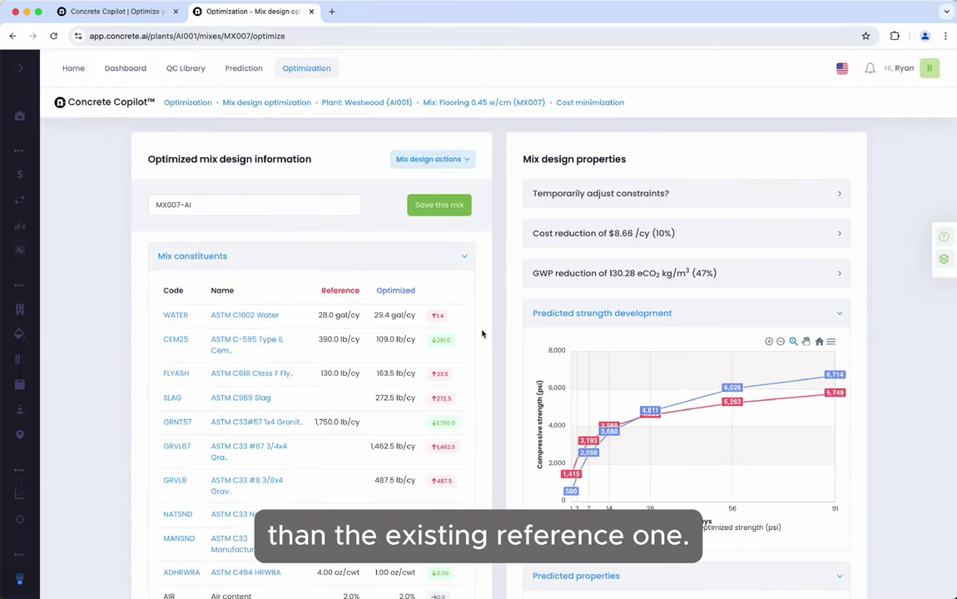
scroll(482, 334, "down", 2)
scroll(482, 333, "down", 2)
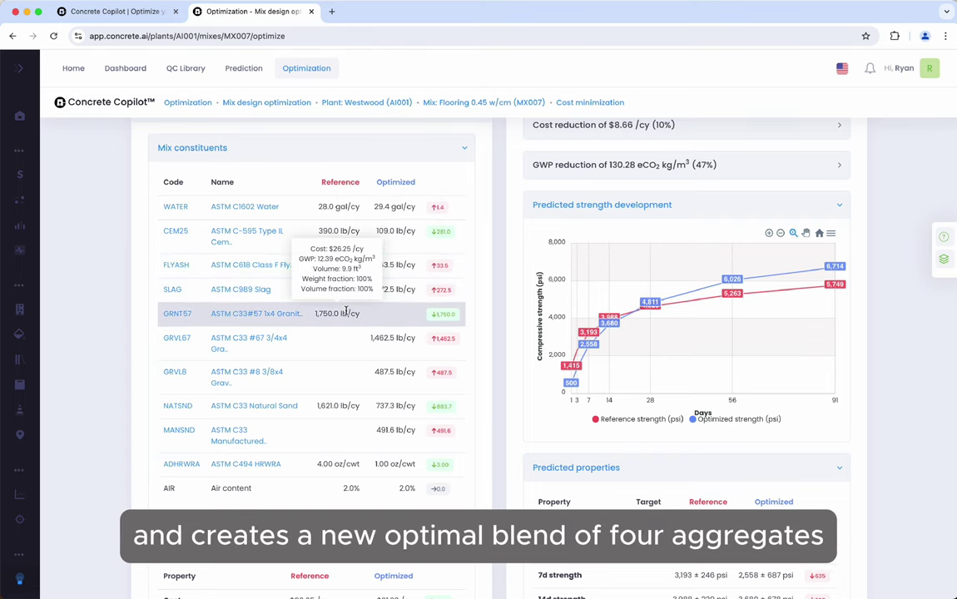
scroll(346, 311, "up", 1)
Compare MX007-AI against MX007 across constituents, calculated and predicted properties, then return to top
scroll(385, 347, "down", 2)
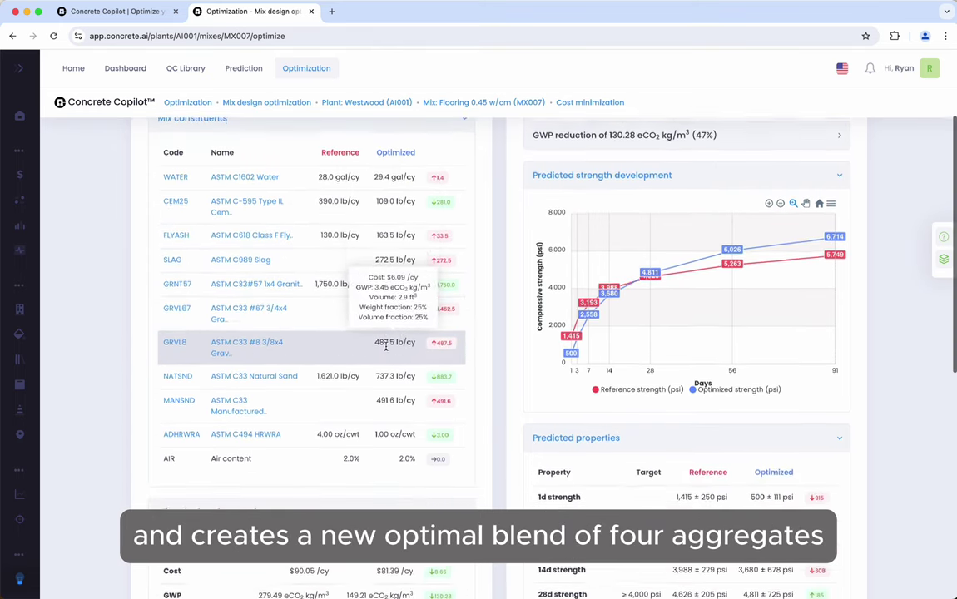
scroll(385, 346, "down", 2)
scroll(386, 349, "down", 1)
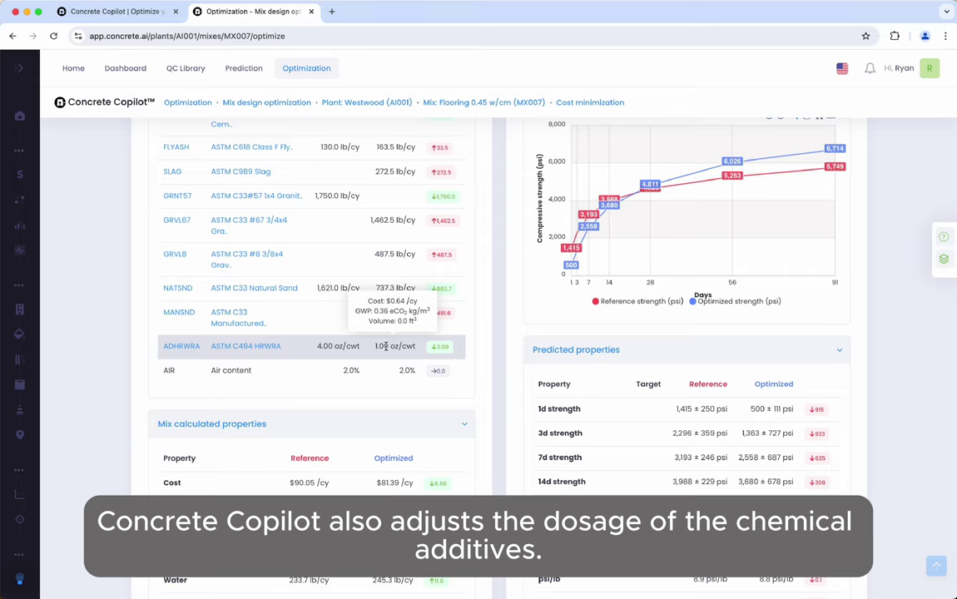
scroll(385, 346, "down", 1)
scroll(386, 348, "down", 2)
scroll(385, 350, "down", 2)
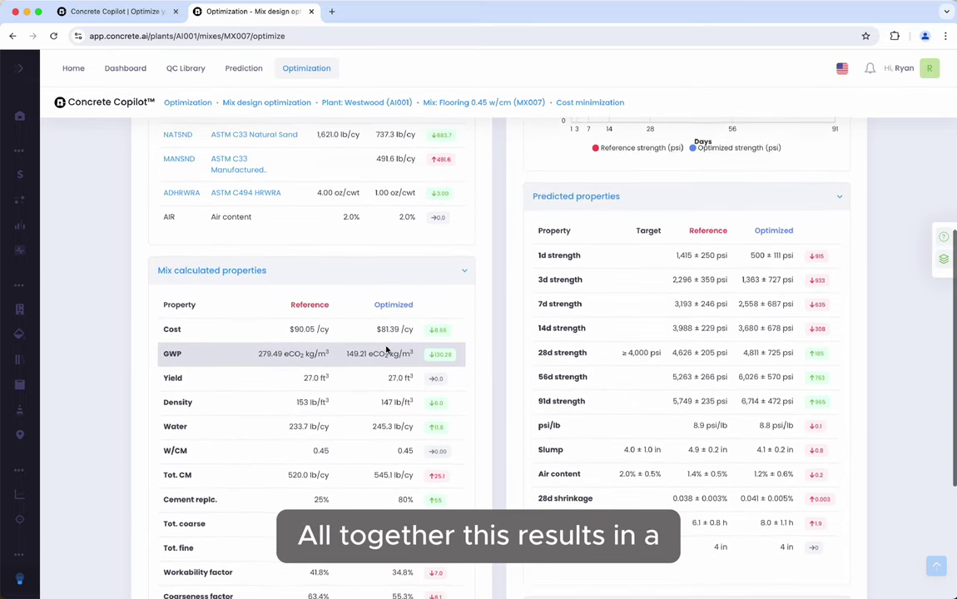
scroll(385, 350, "down", 2)
scroll(386, 349, "down", 2)
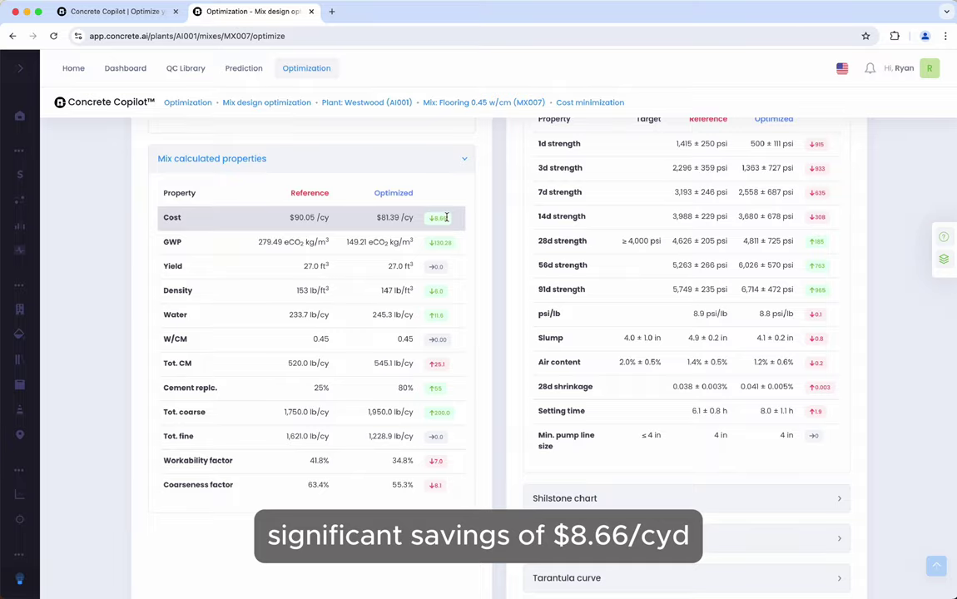
scroll(446, 217, "up", 1)
scroll(446, 217, "up", 1)
scroll(446, 217, "up", 2)
scroll(446, 217, "up", 3)
scroll(446, 218, "up", 2)
scroll(447, 218, "up", 2)
scroll(446, 217, "up", 1)
scroll(446, 219, "up", 2)
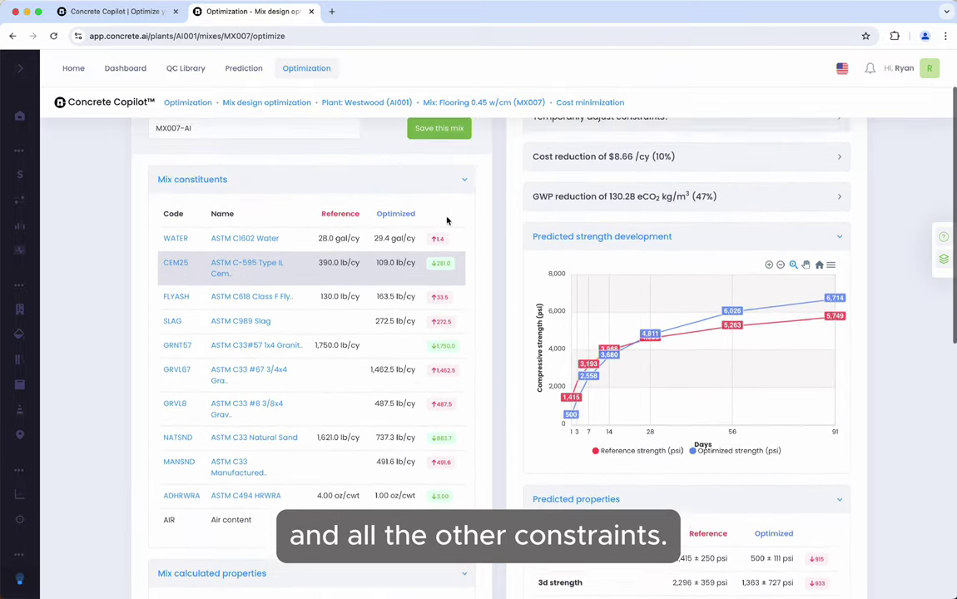
scroll(446, 220, "up", 3)
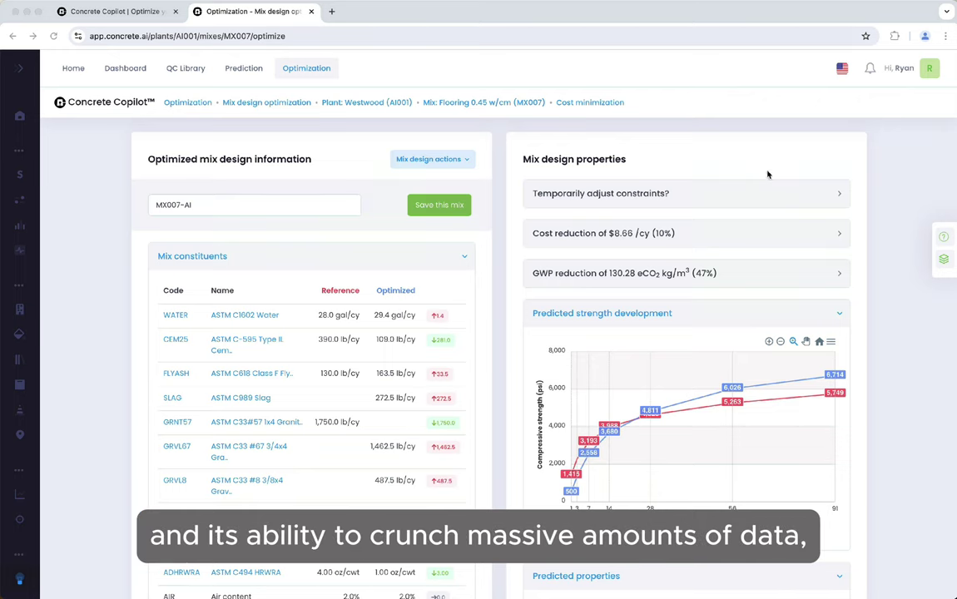
Re-optimize MX007 with temporarily adjusted constraint bounds and save it as MX007-AI4 ($86.01/cy, 261.86 GWP)
left_click(684, 200)
scroll(684, 199, "down", 1)
scroll(684, 200, "down", 1)
scroll(685, 200, "down", 1)
scroll(684, 199, "down", 1)
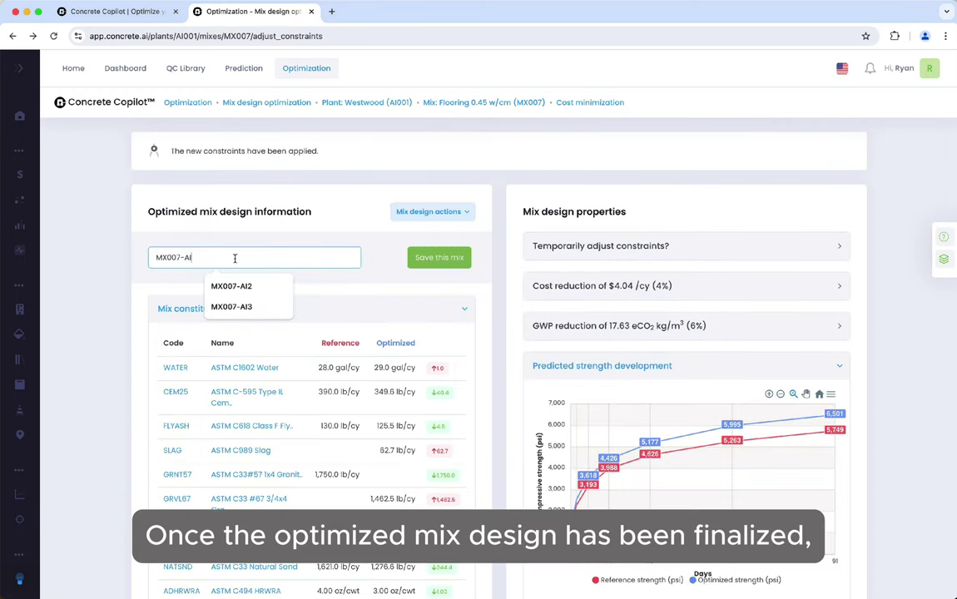
type("4")
left_click(433, 257)
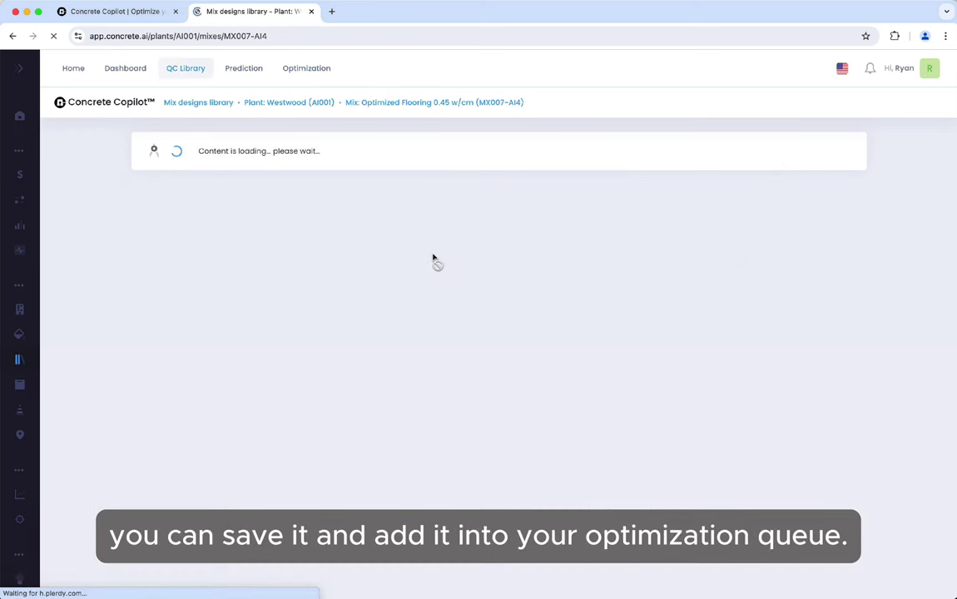
mouse_move(19, 250)
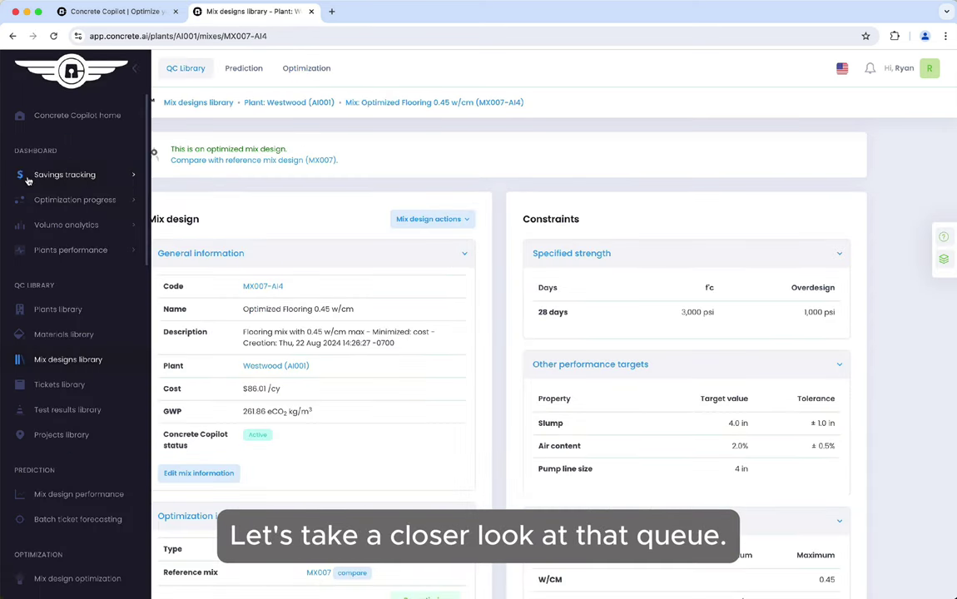
View the Optimization action items board, then go to concrete.ai's request-a-demo page
left_click(54, 200)
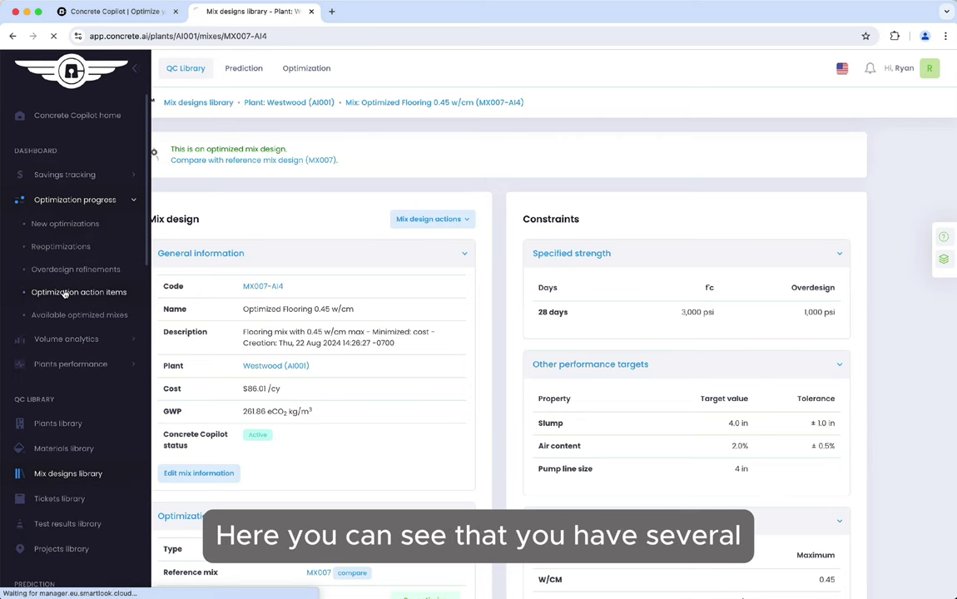
left_click(65, 292)
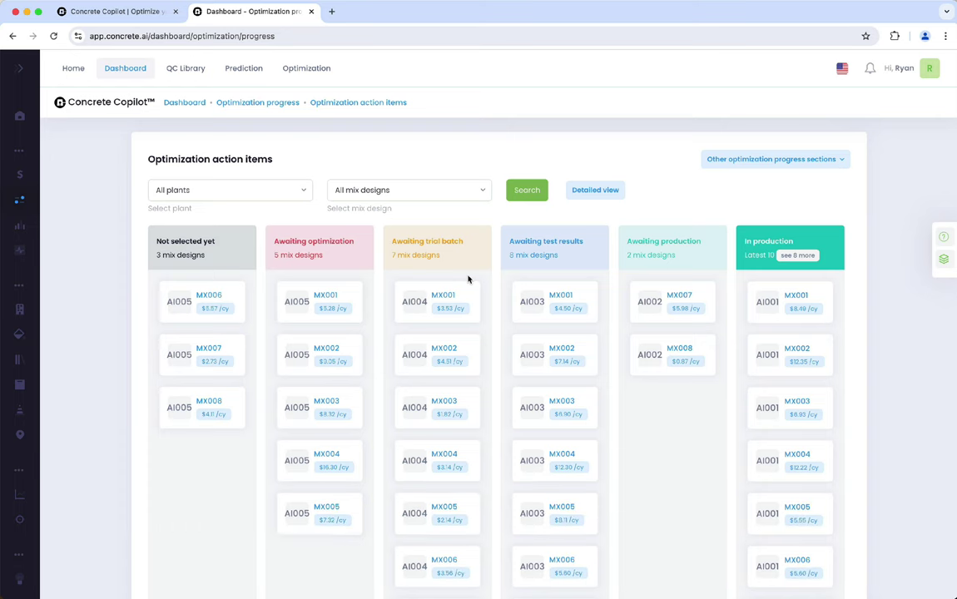
left_click(125, 11)
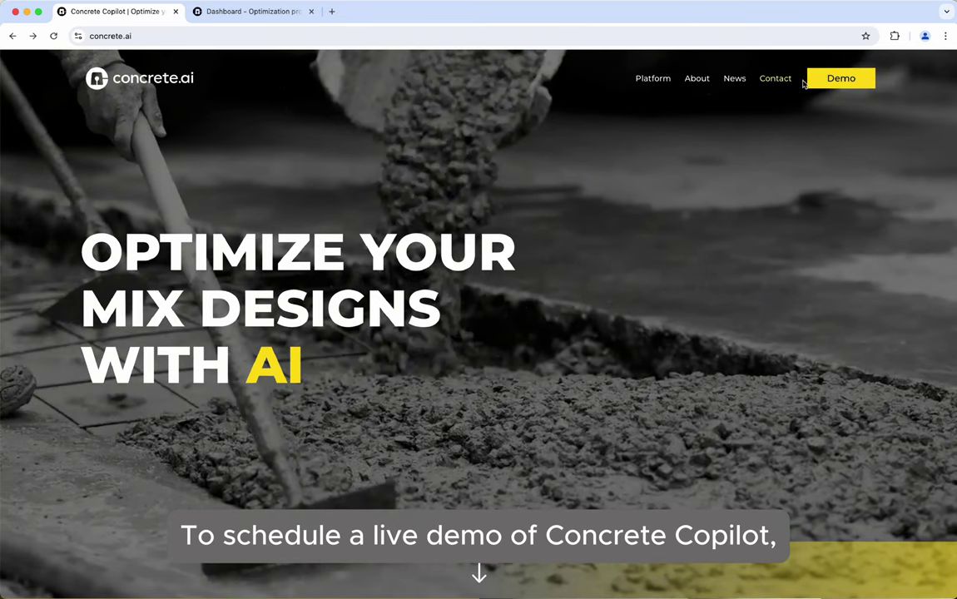
left_click(823, 85)
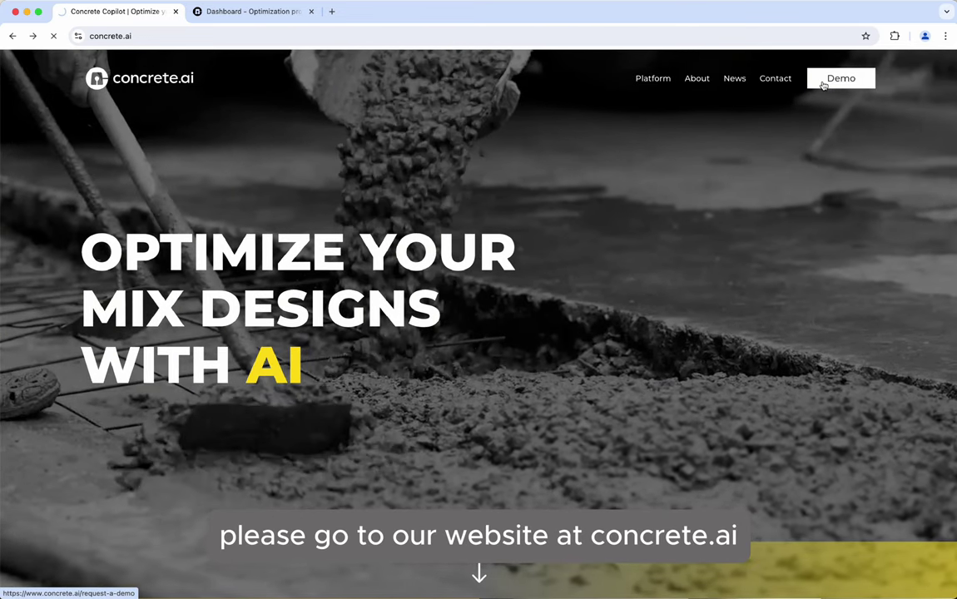